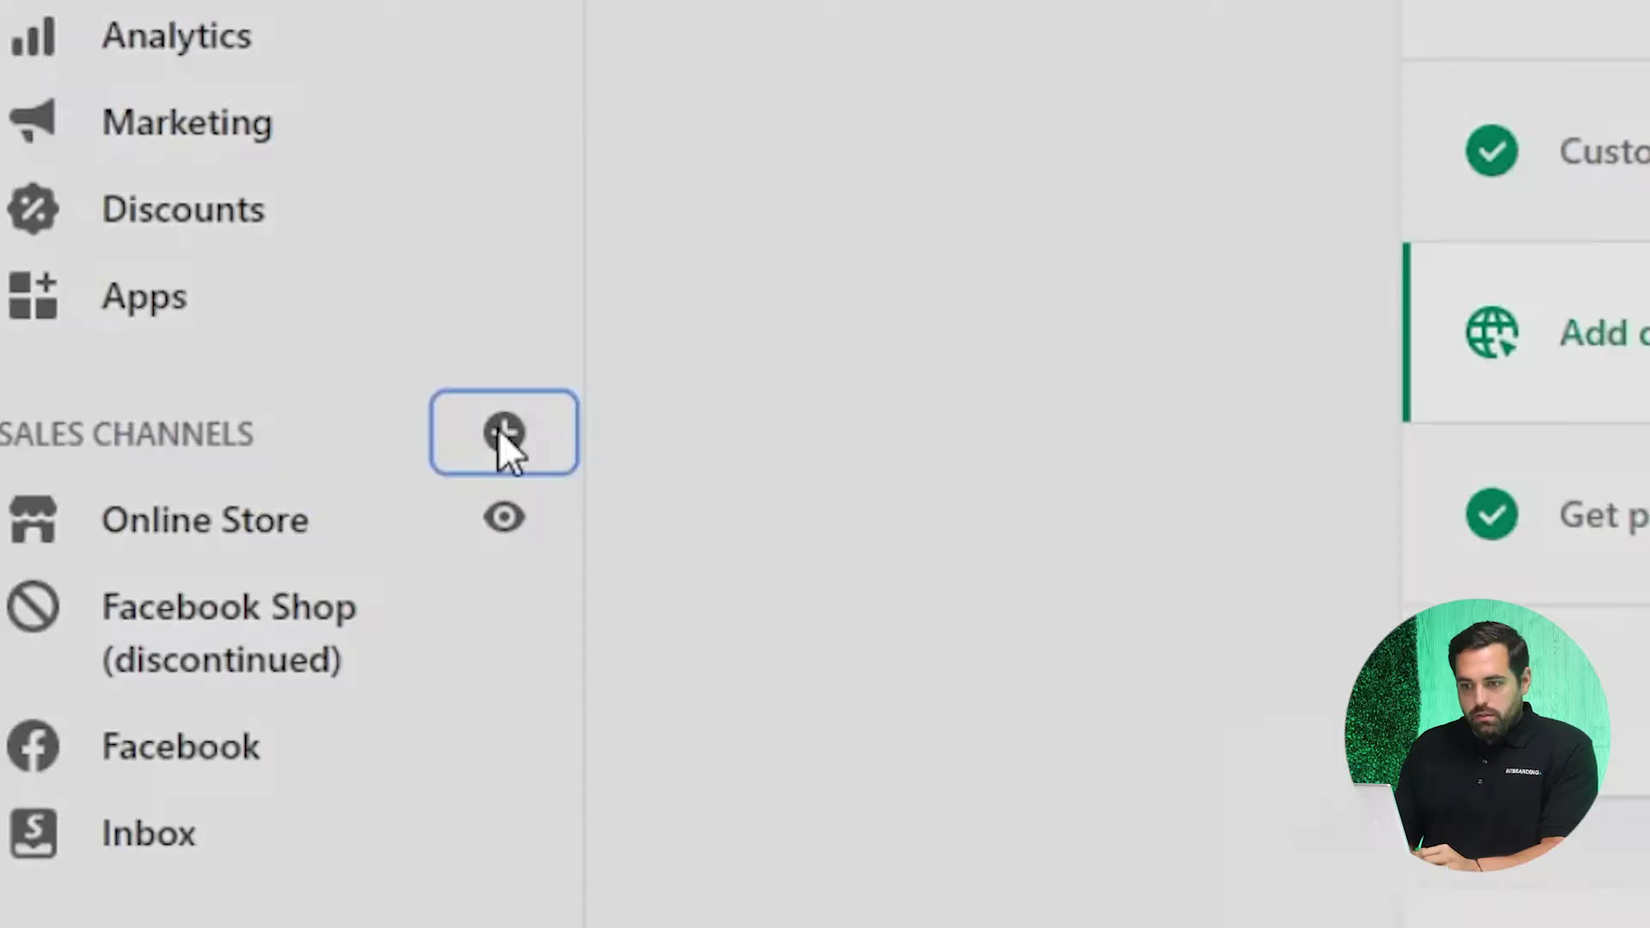
Add the Buy Button channel using the + next to Sales Channels.
left_click(215, 452)
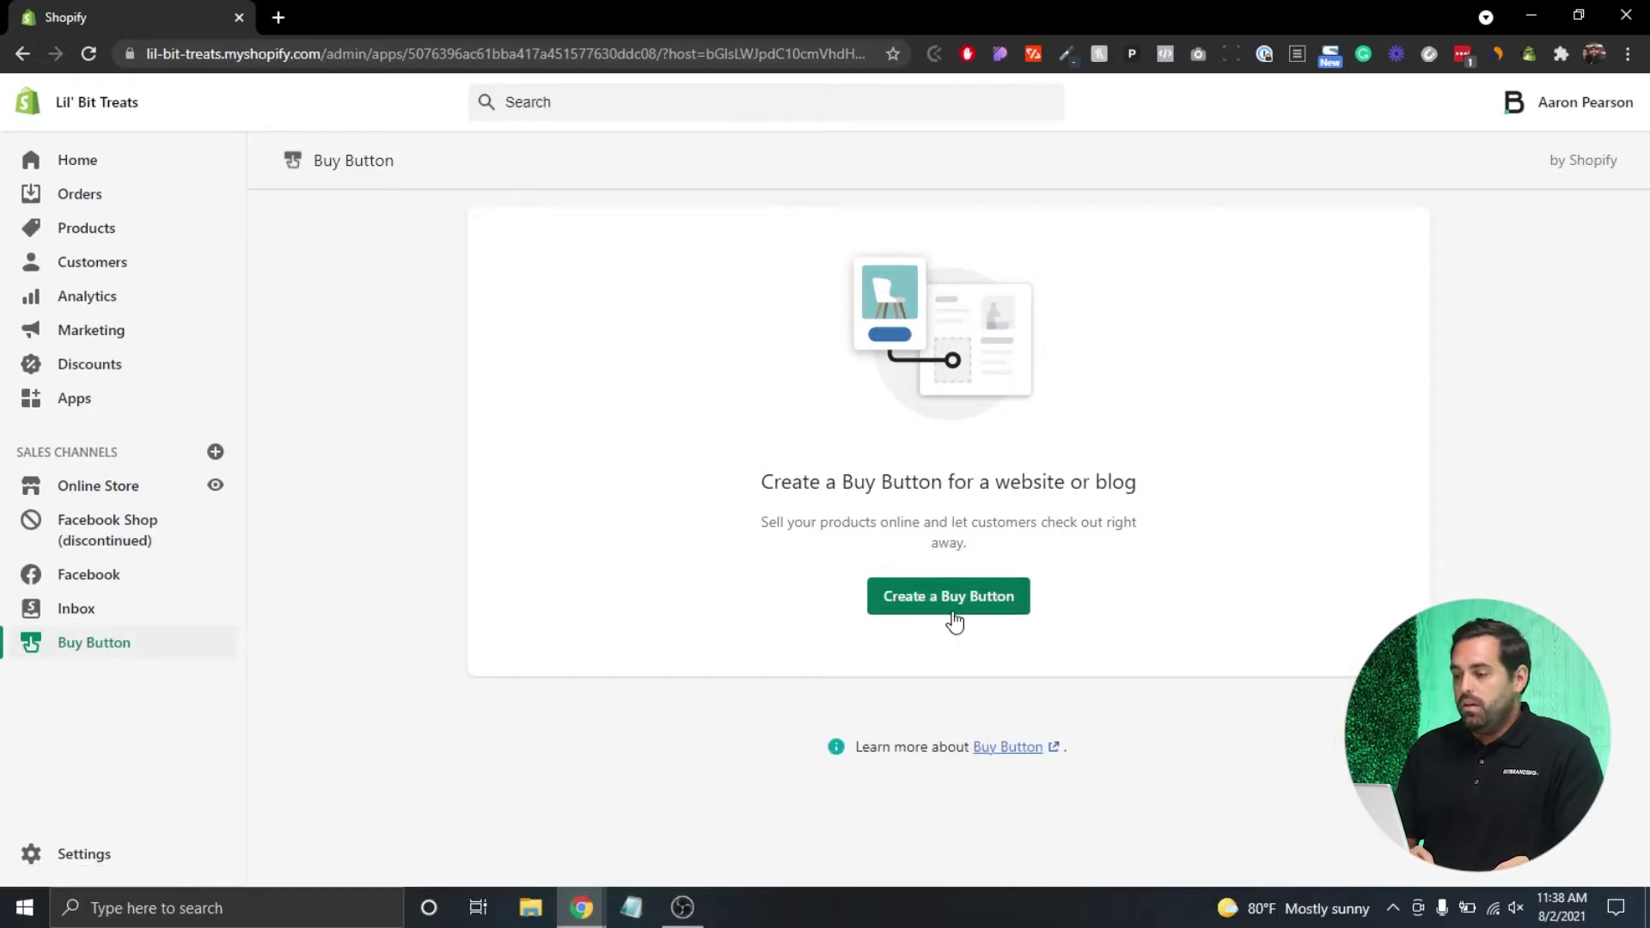
Create a single-product Buy Button for the Colorful Bones product.
left_click(954, 619)
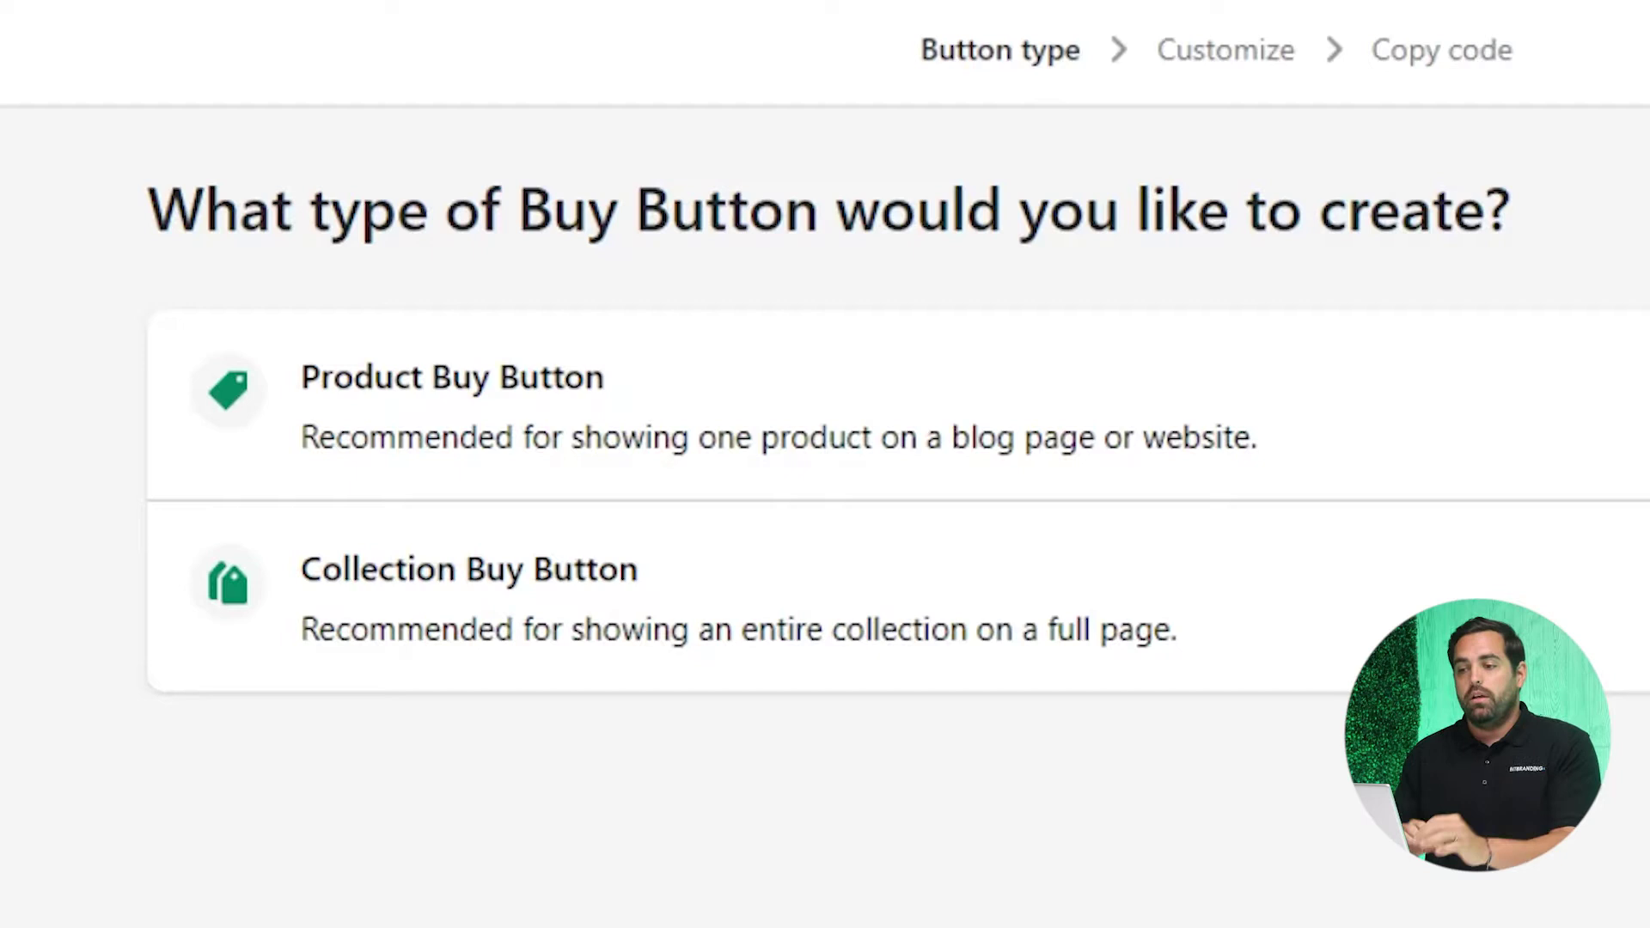
left_click(976, 423)
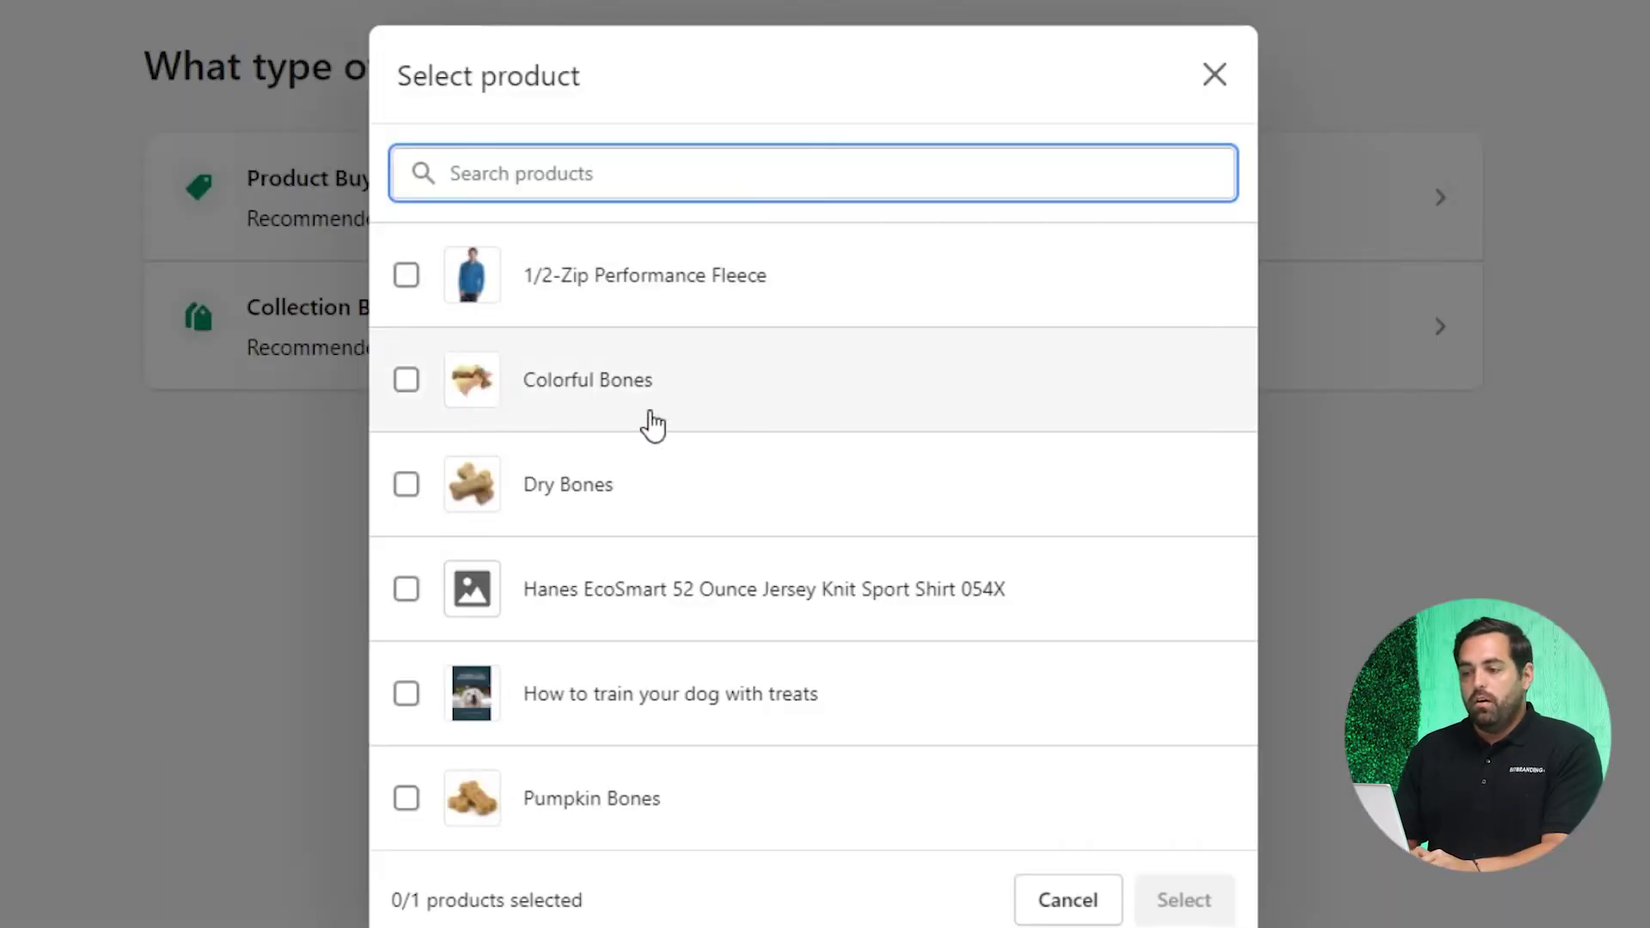
left_click(565, 416)
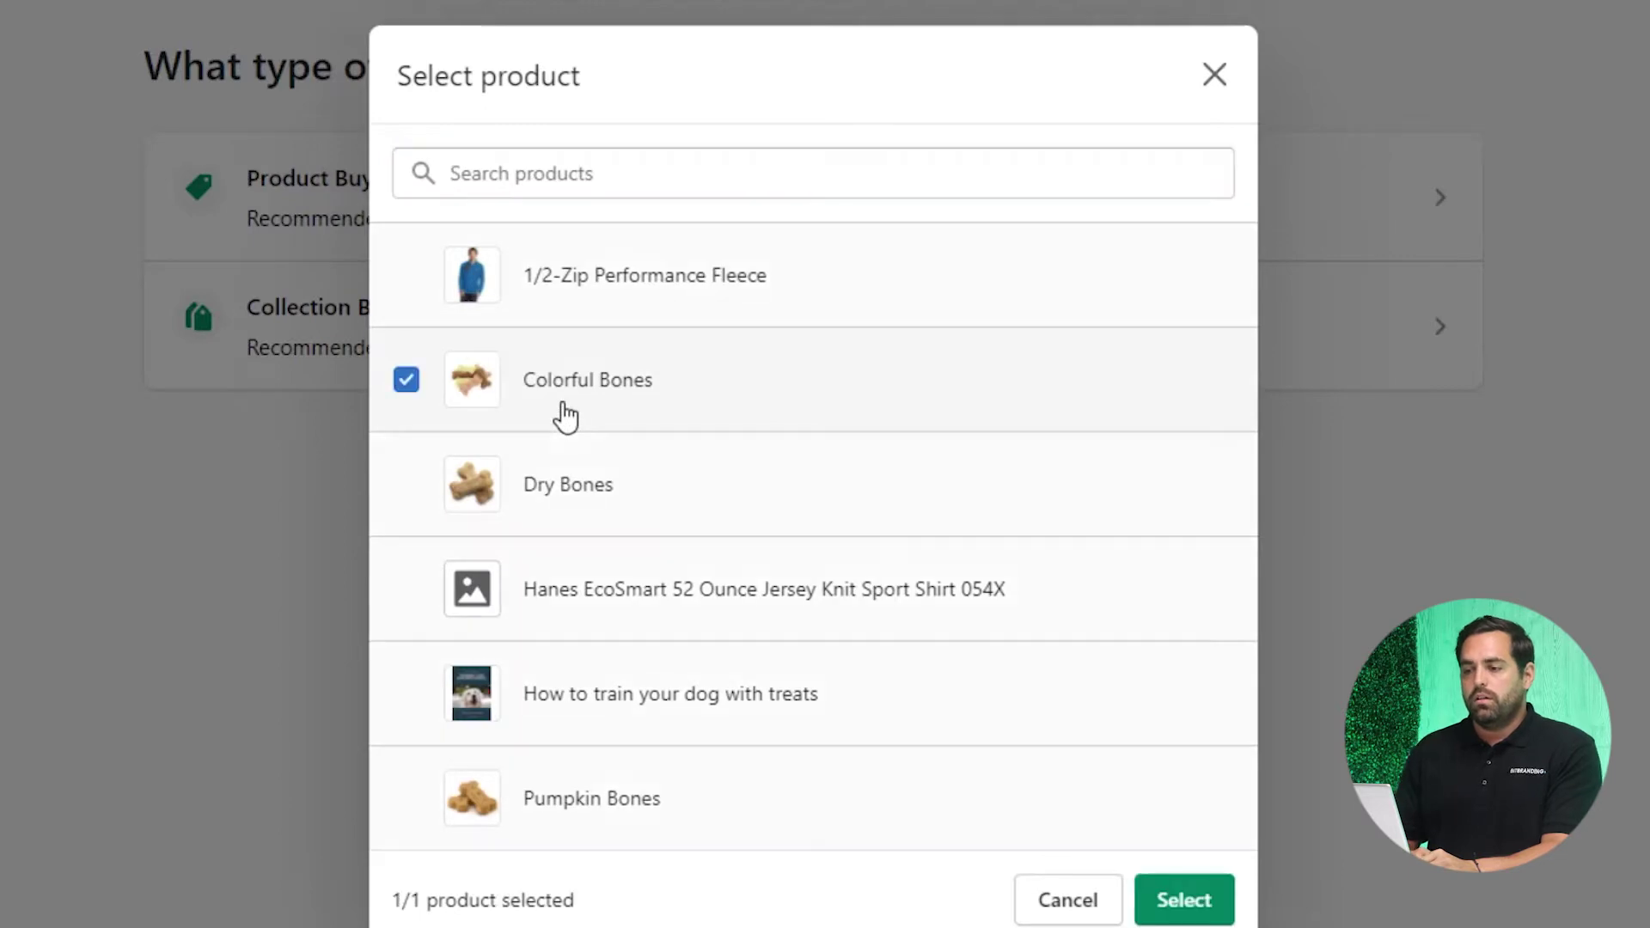
left_click(1194, 912)
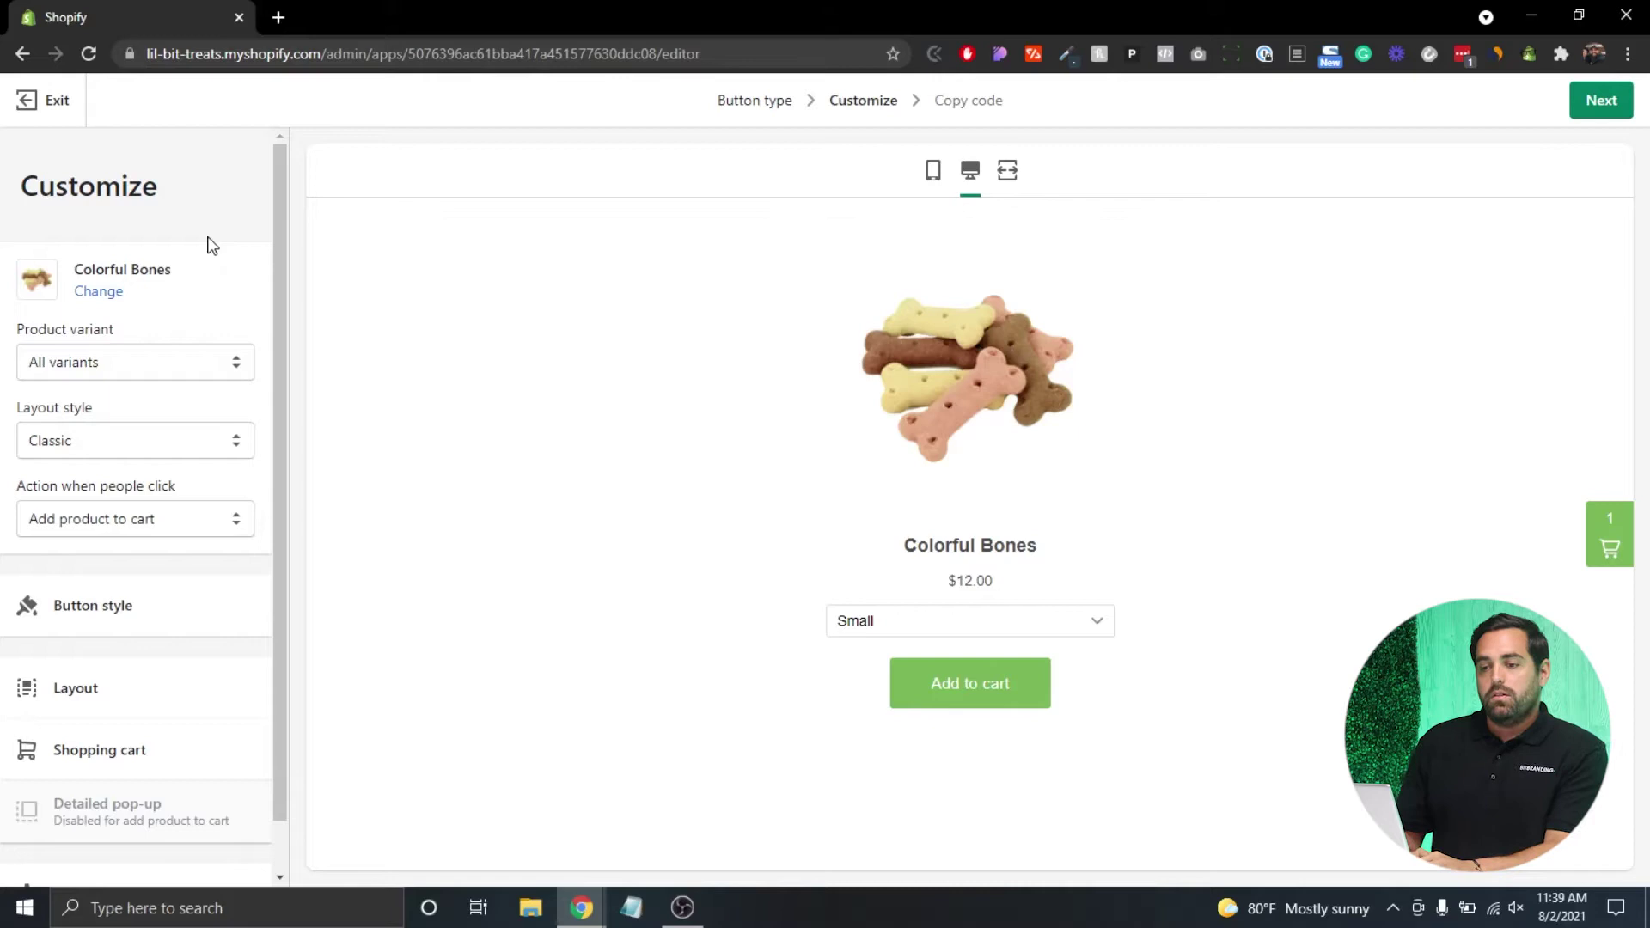
Preview the Full view layout, then set the layout style back to Classic.
left_click(201, 442)
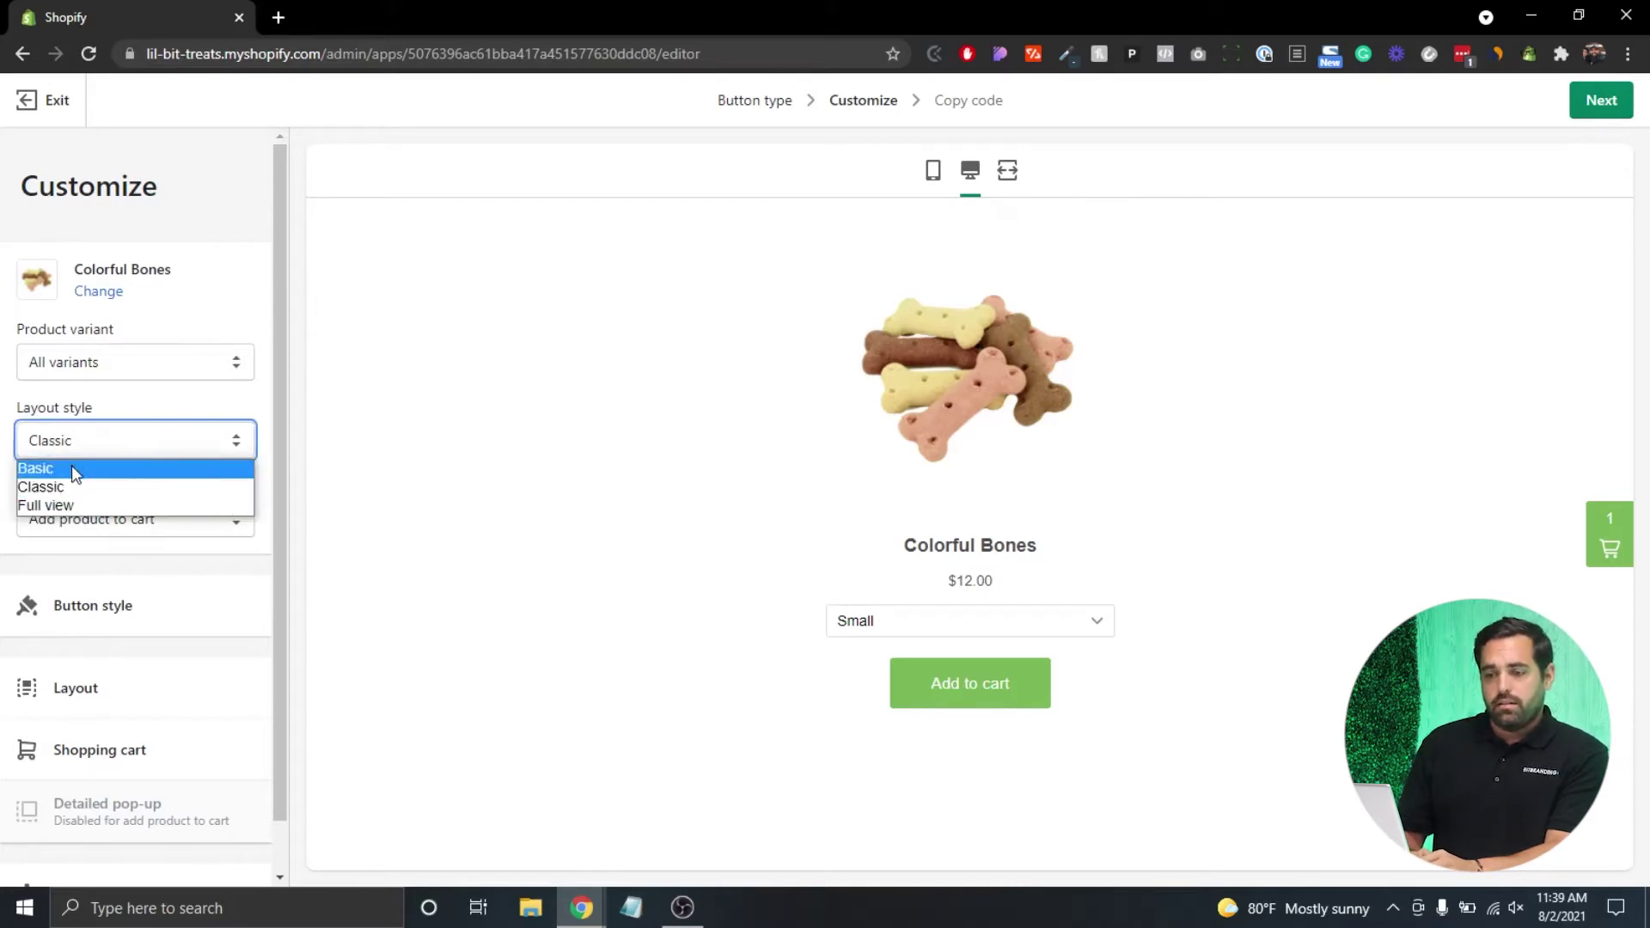
left_click(67, 505)
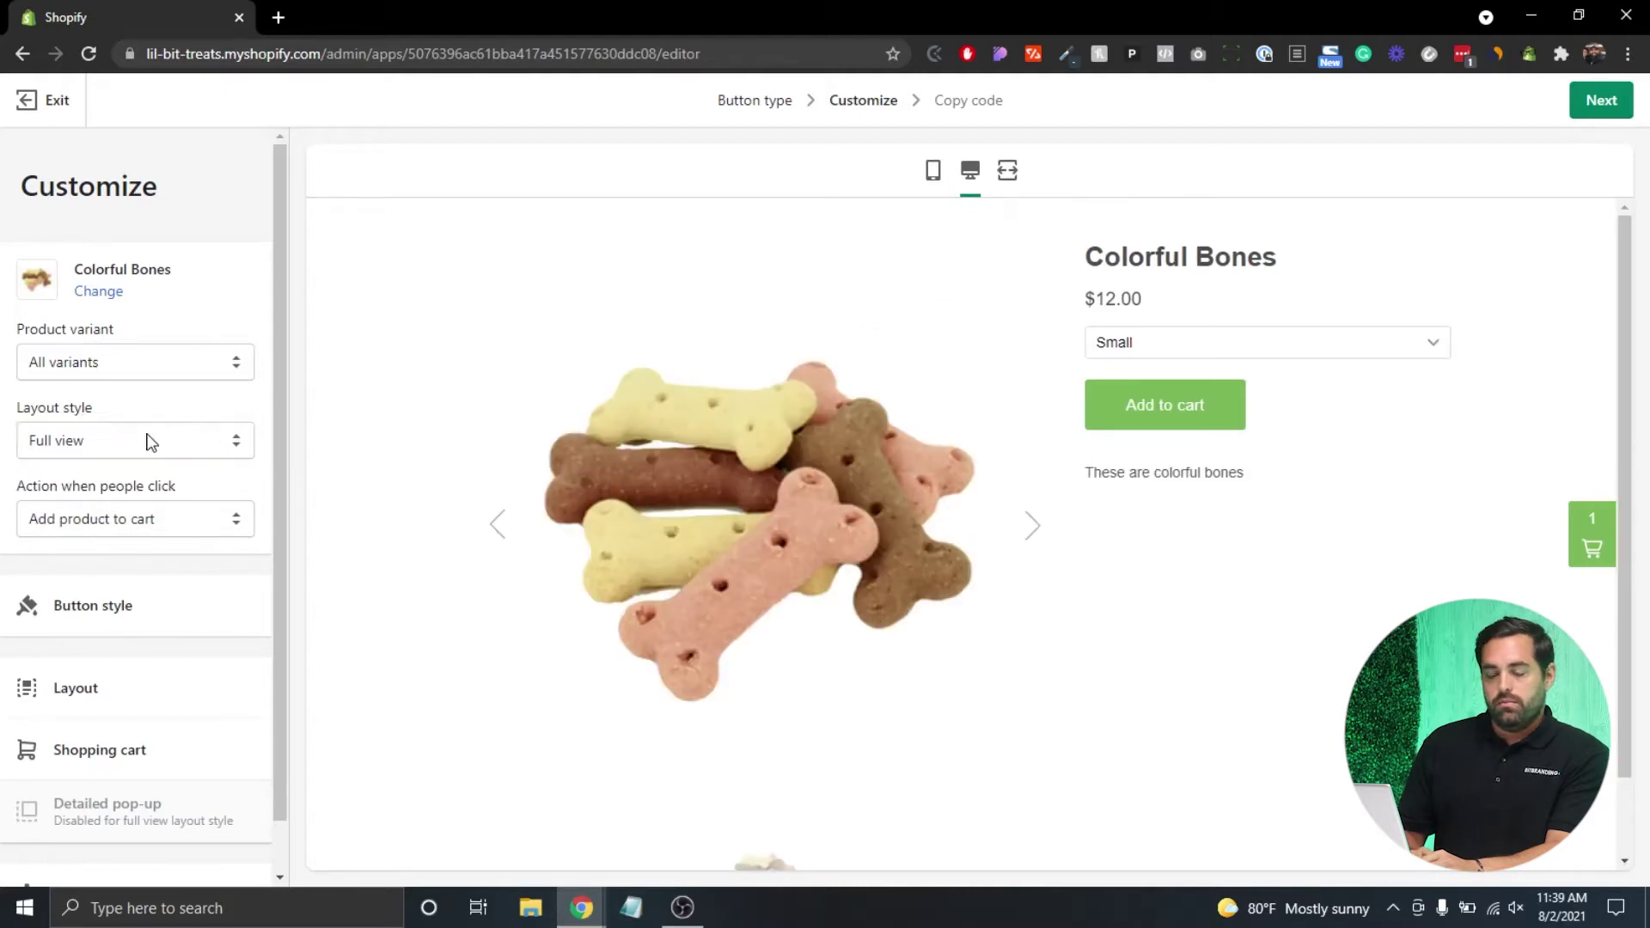
left_click(147, 441)
left_click(59, 476)
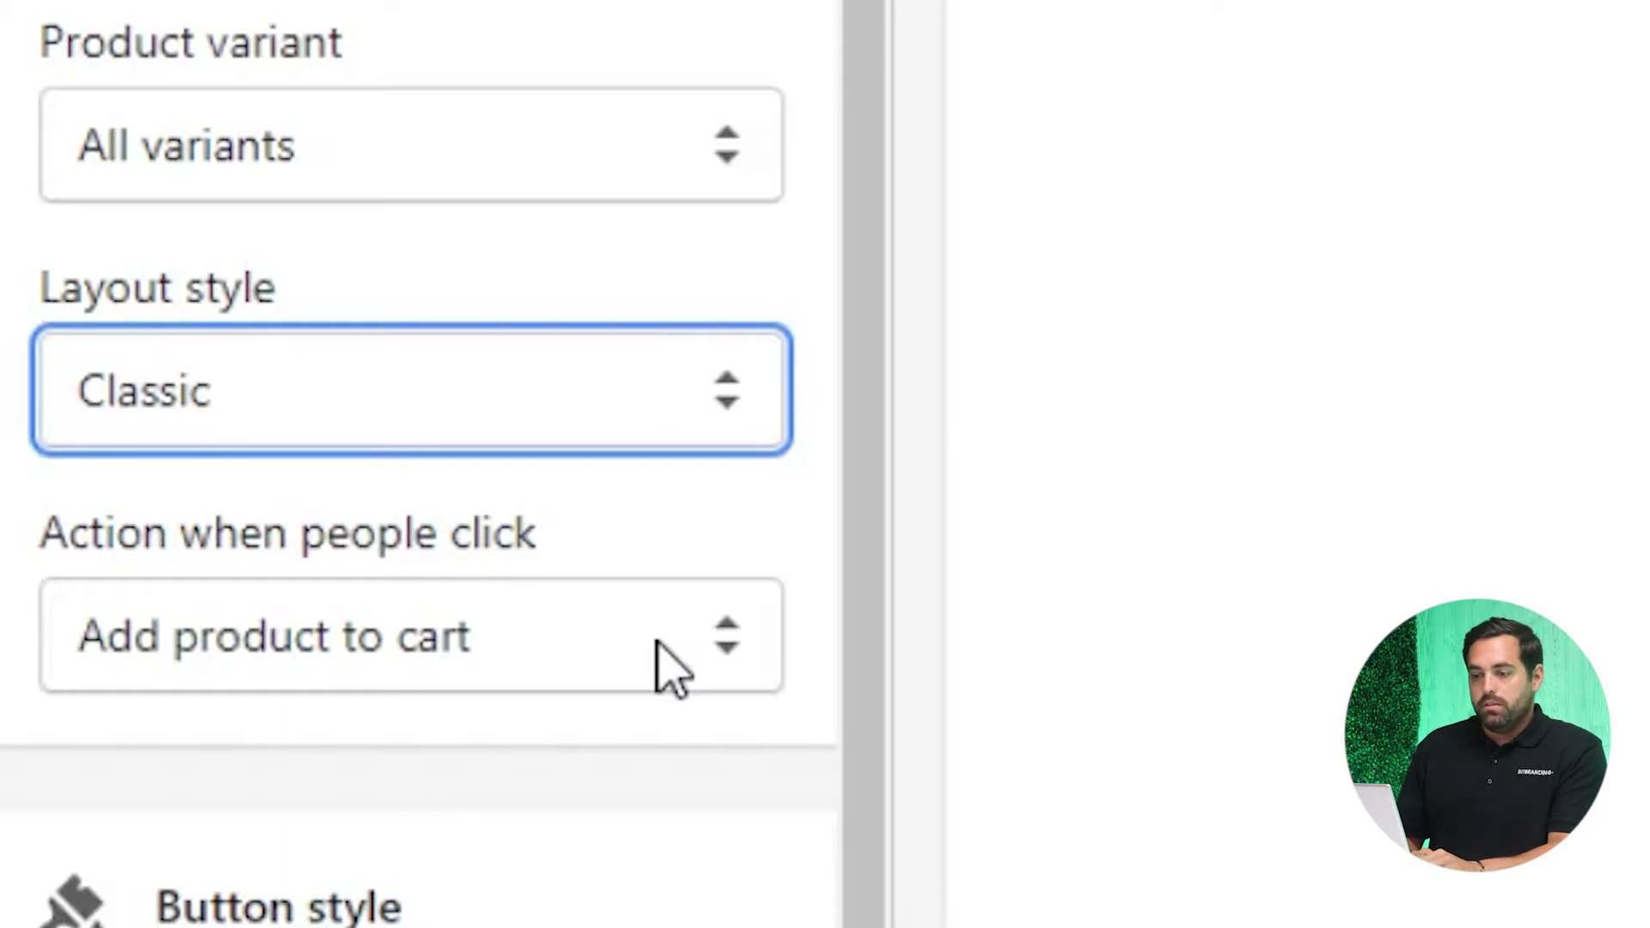
Keep 'Add product to cart' as the button action and expand Button style.
left_click(627, 667)
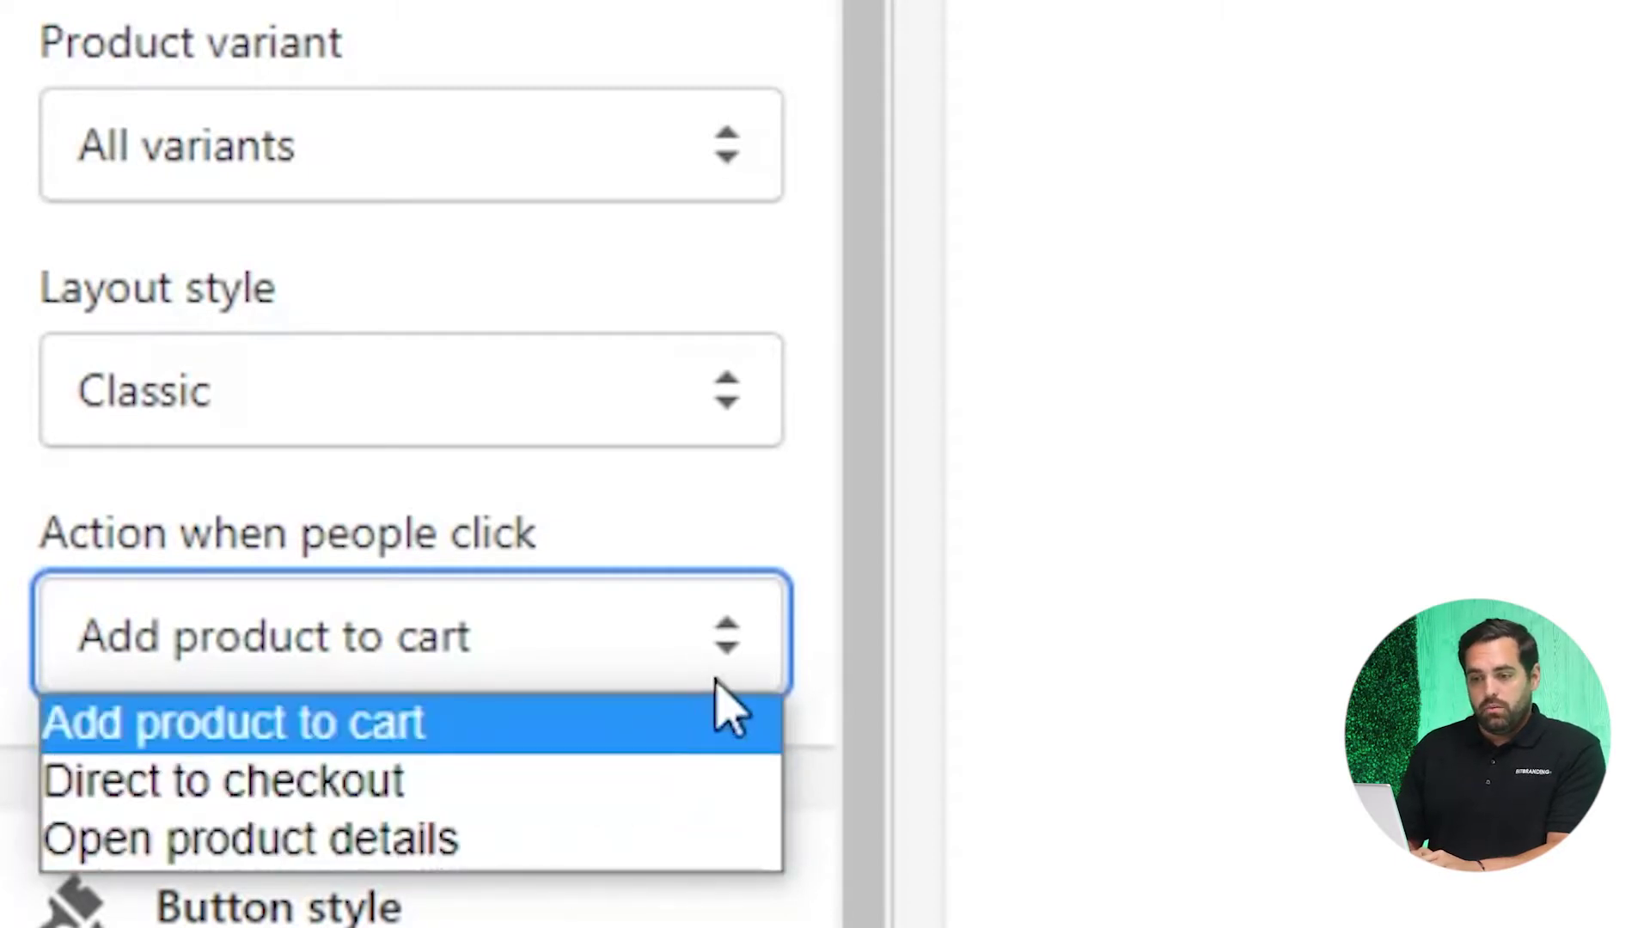
left_click(756, 666)
scroll(756, 666, "down", 1)
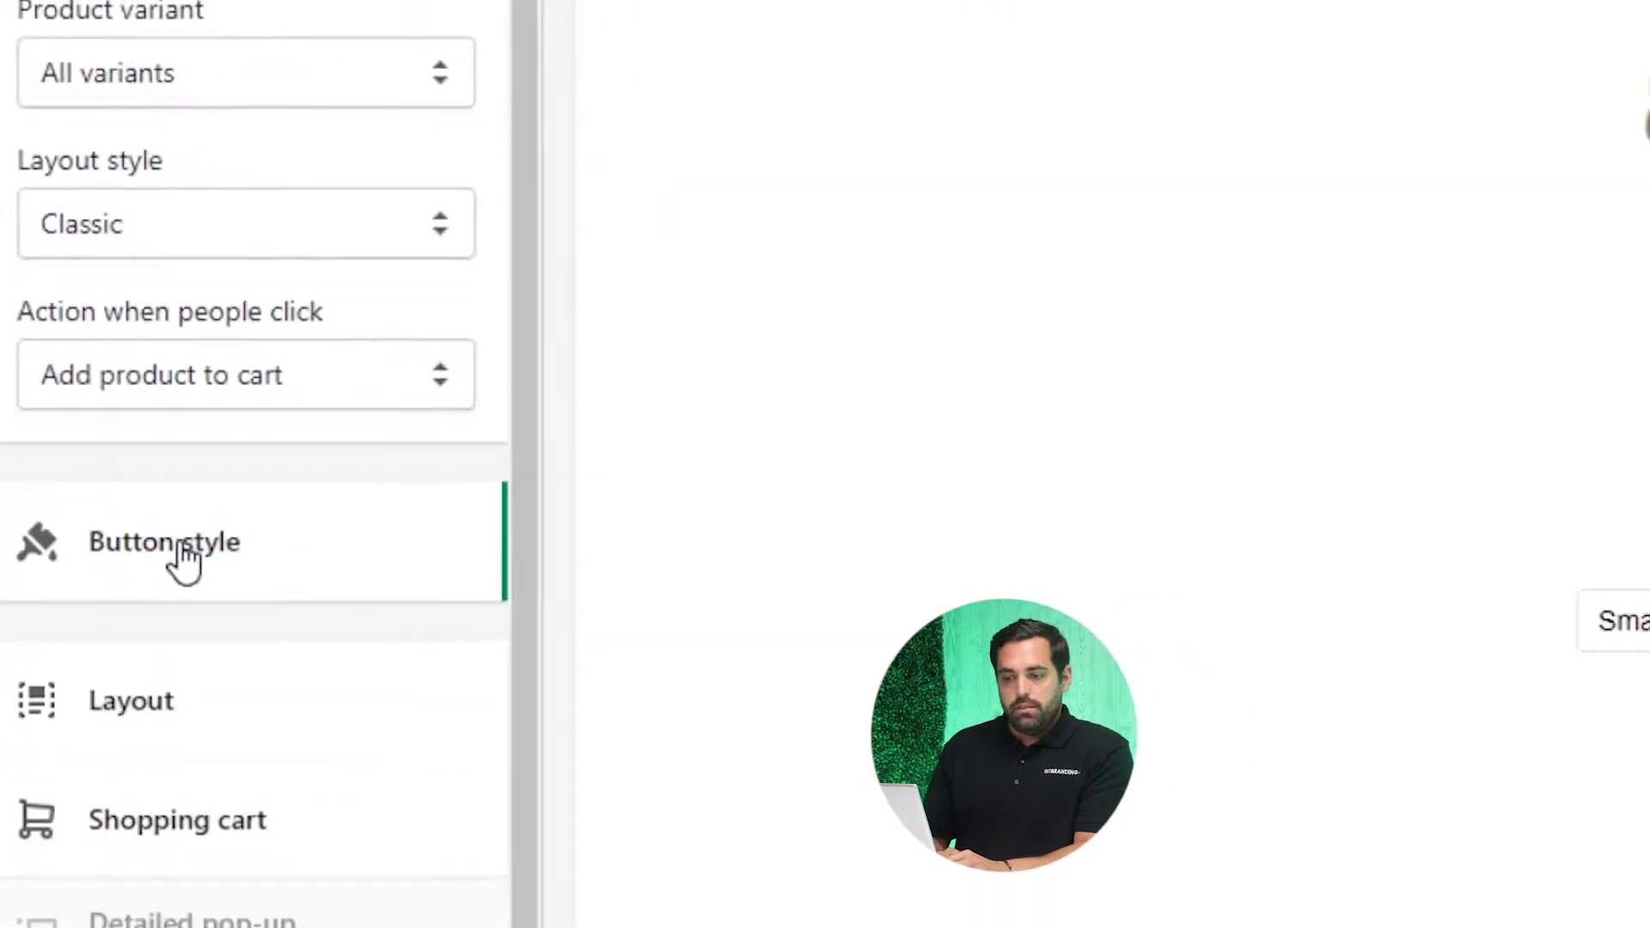
left_click(324, 840)
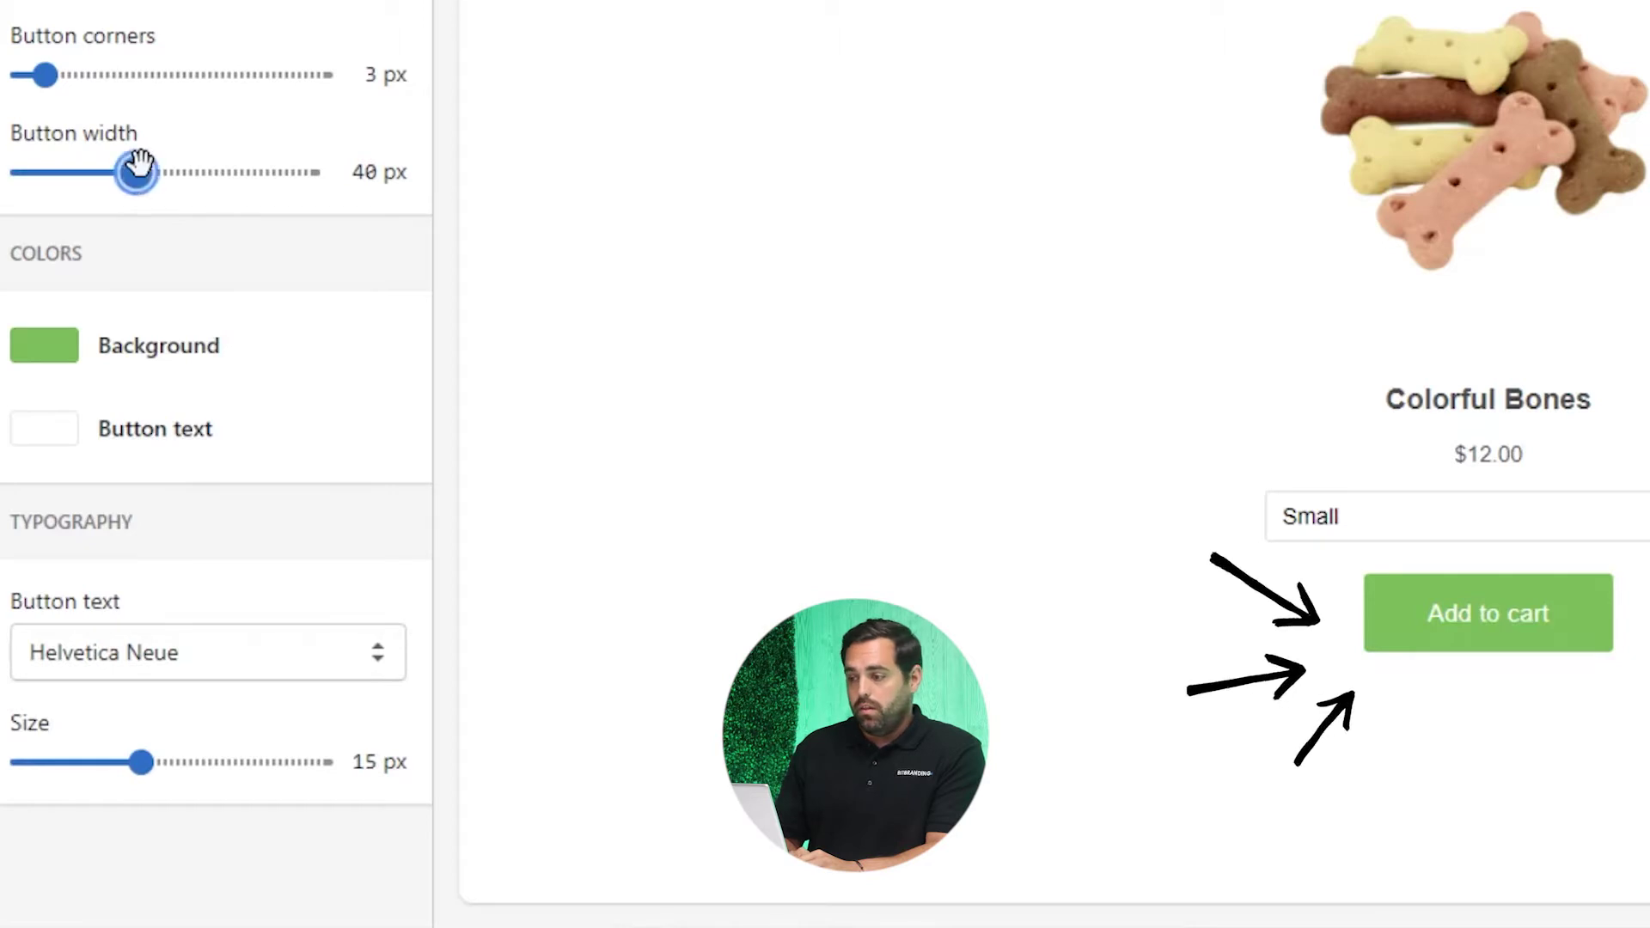
Widen the Add to cart button to 54 px, round corners to 11 px, and set layout size to Medium.
left_click_drag(137, 163, 176, 168)
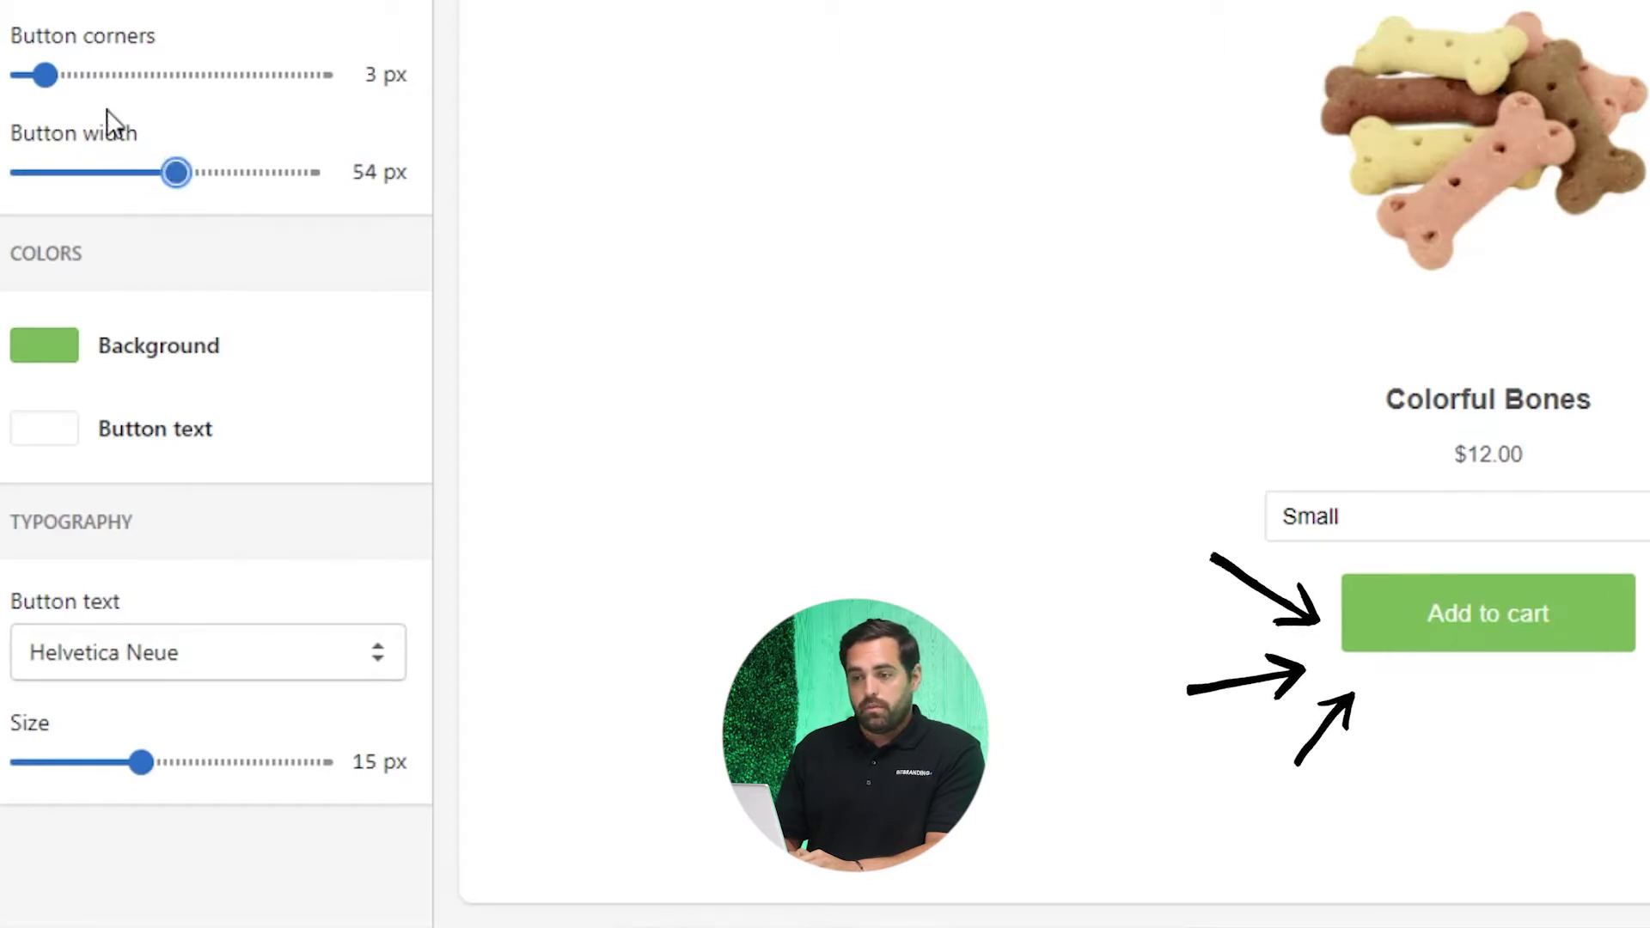
left_click_drag(44, 58, 101, 63)
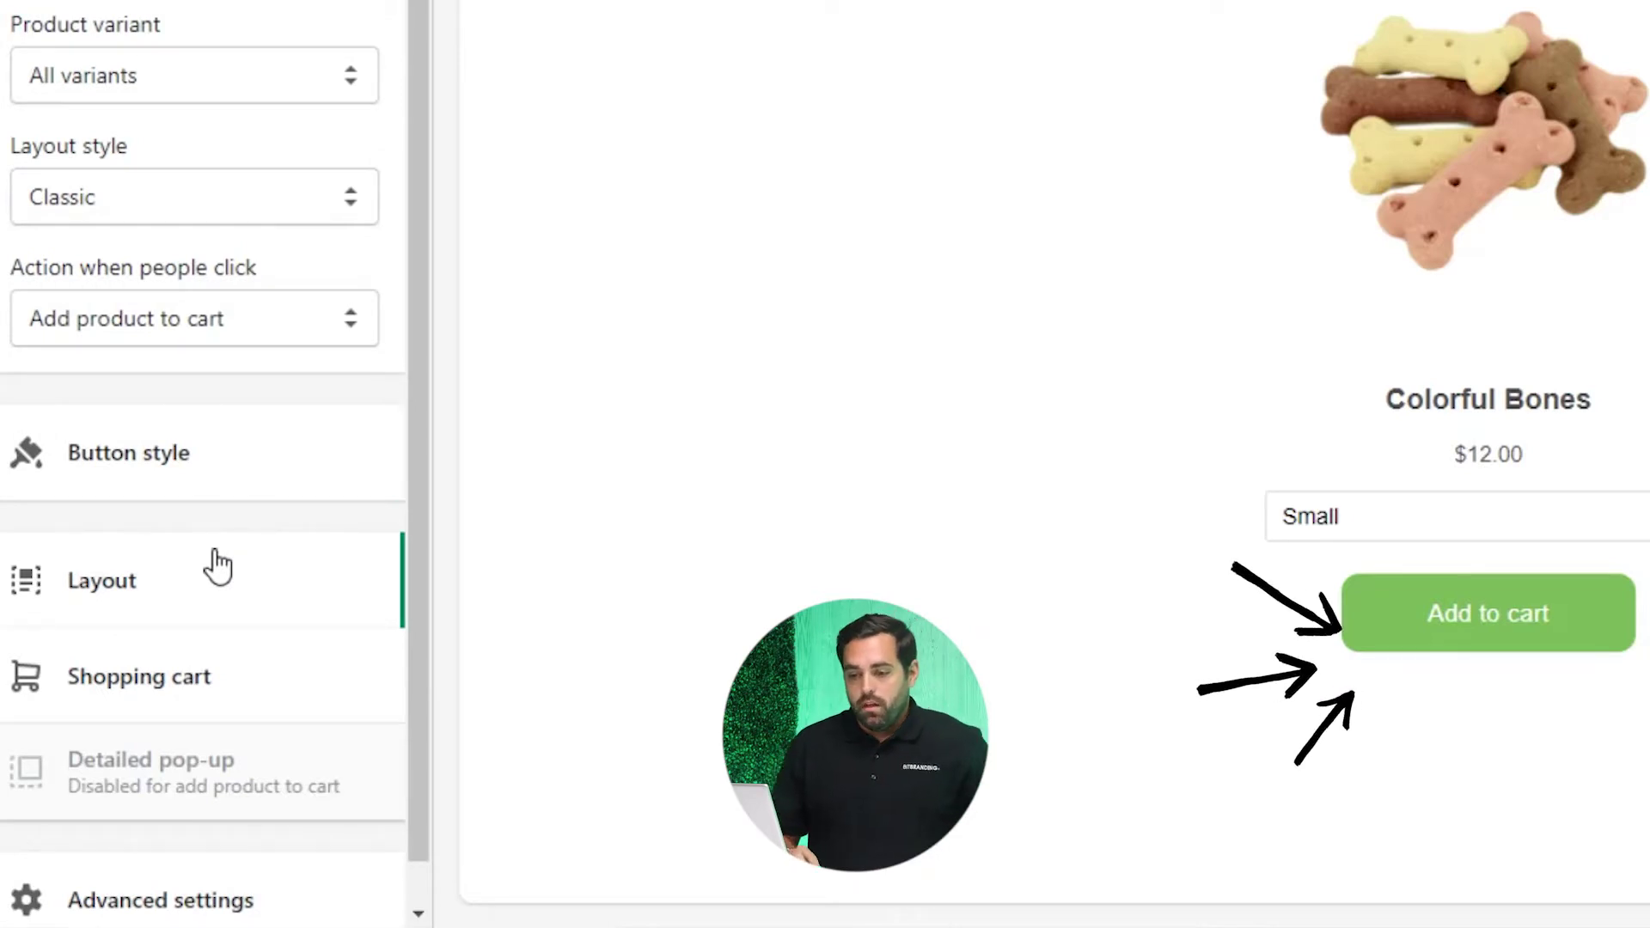
left_click(218, 566)
left_click(259, 20)
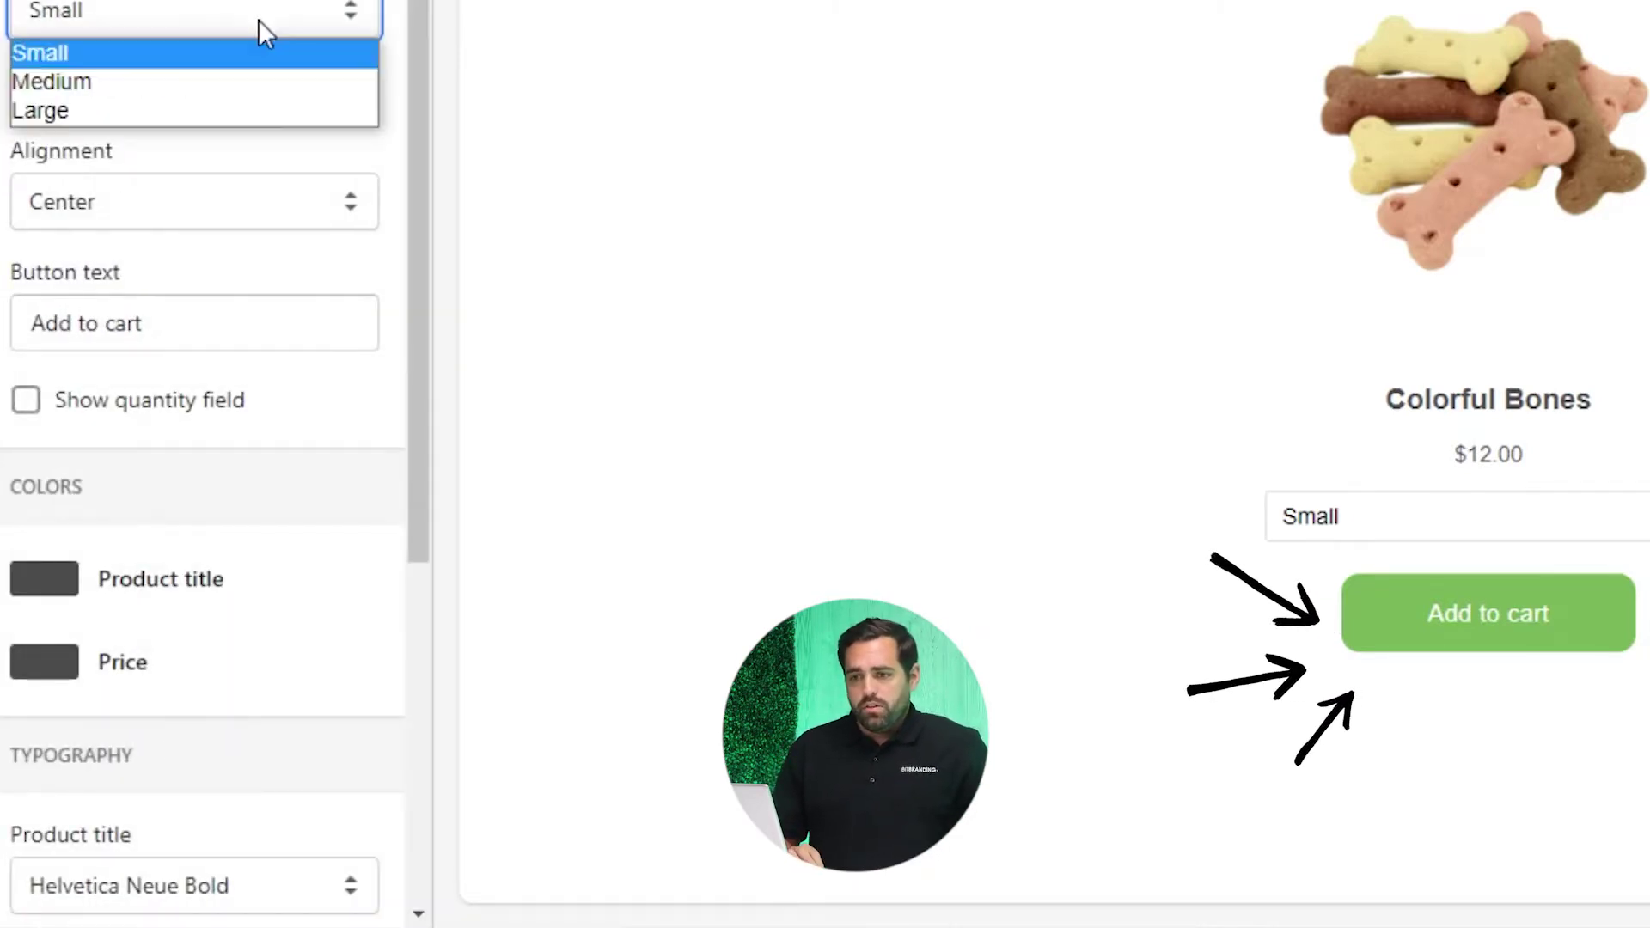
left_click(126, 78)
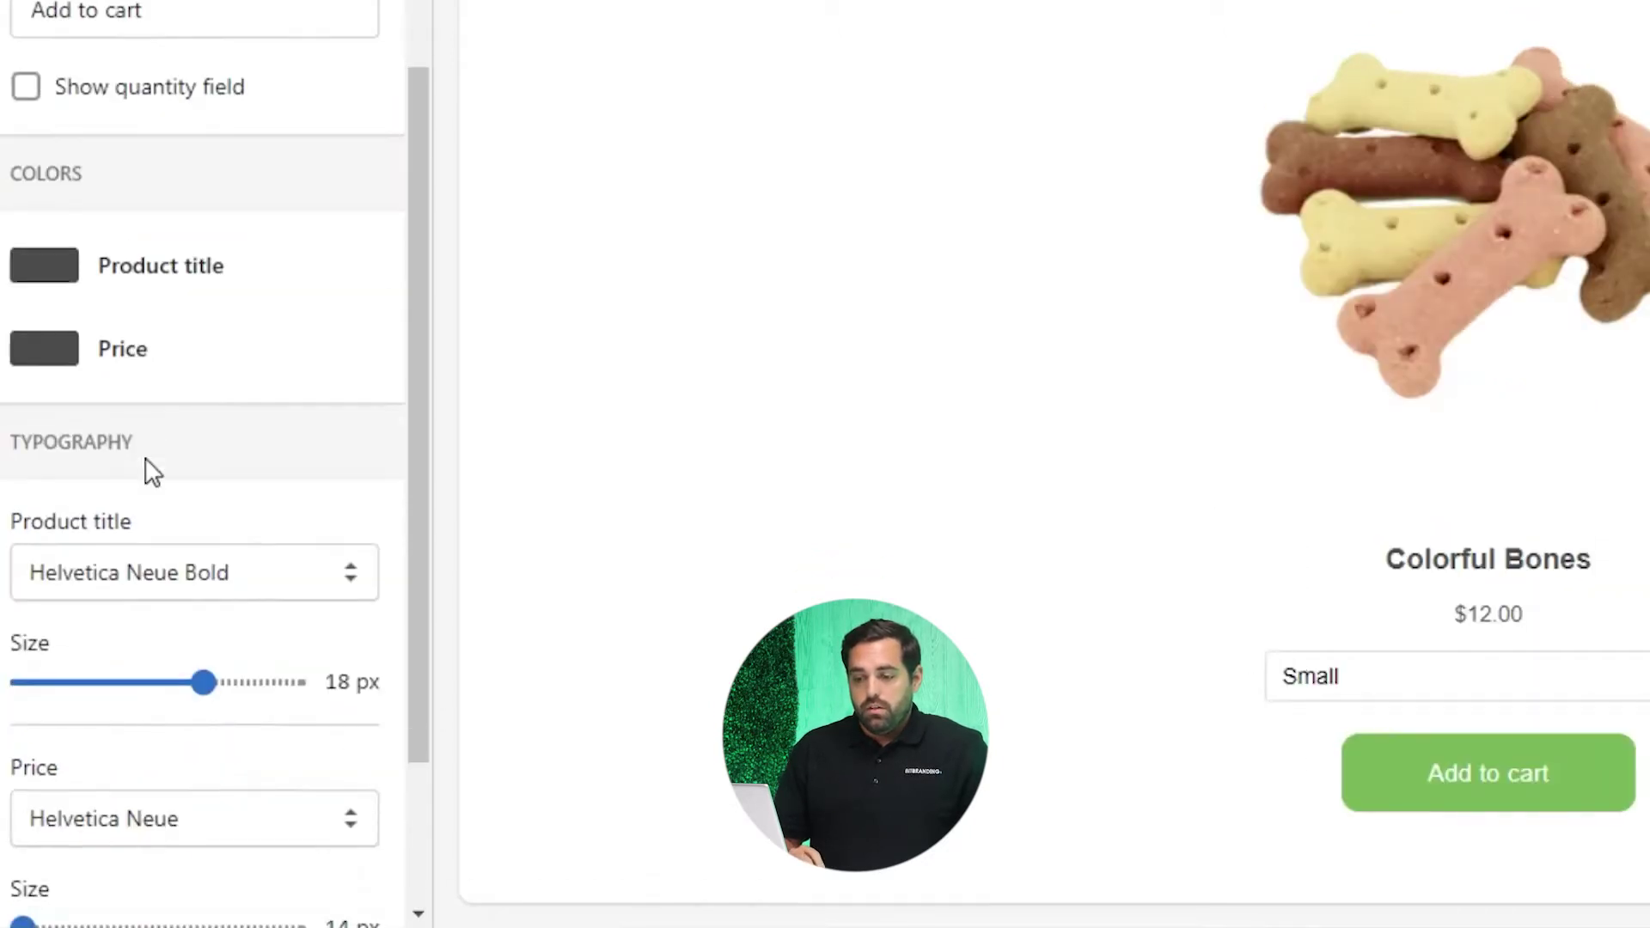
scroll(151, 471, "down", 3)
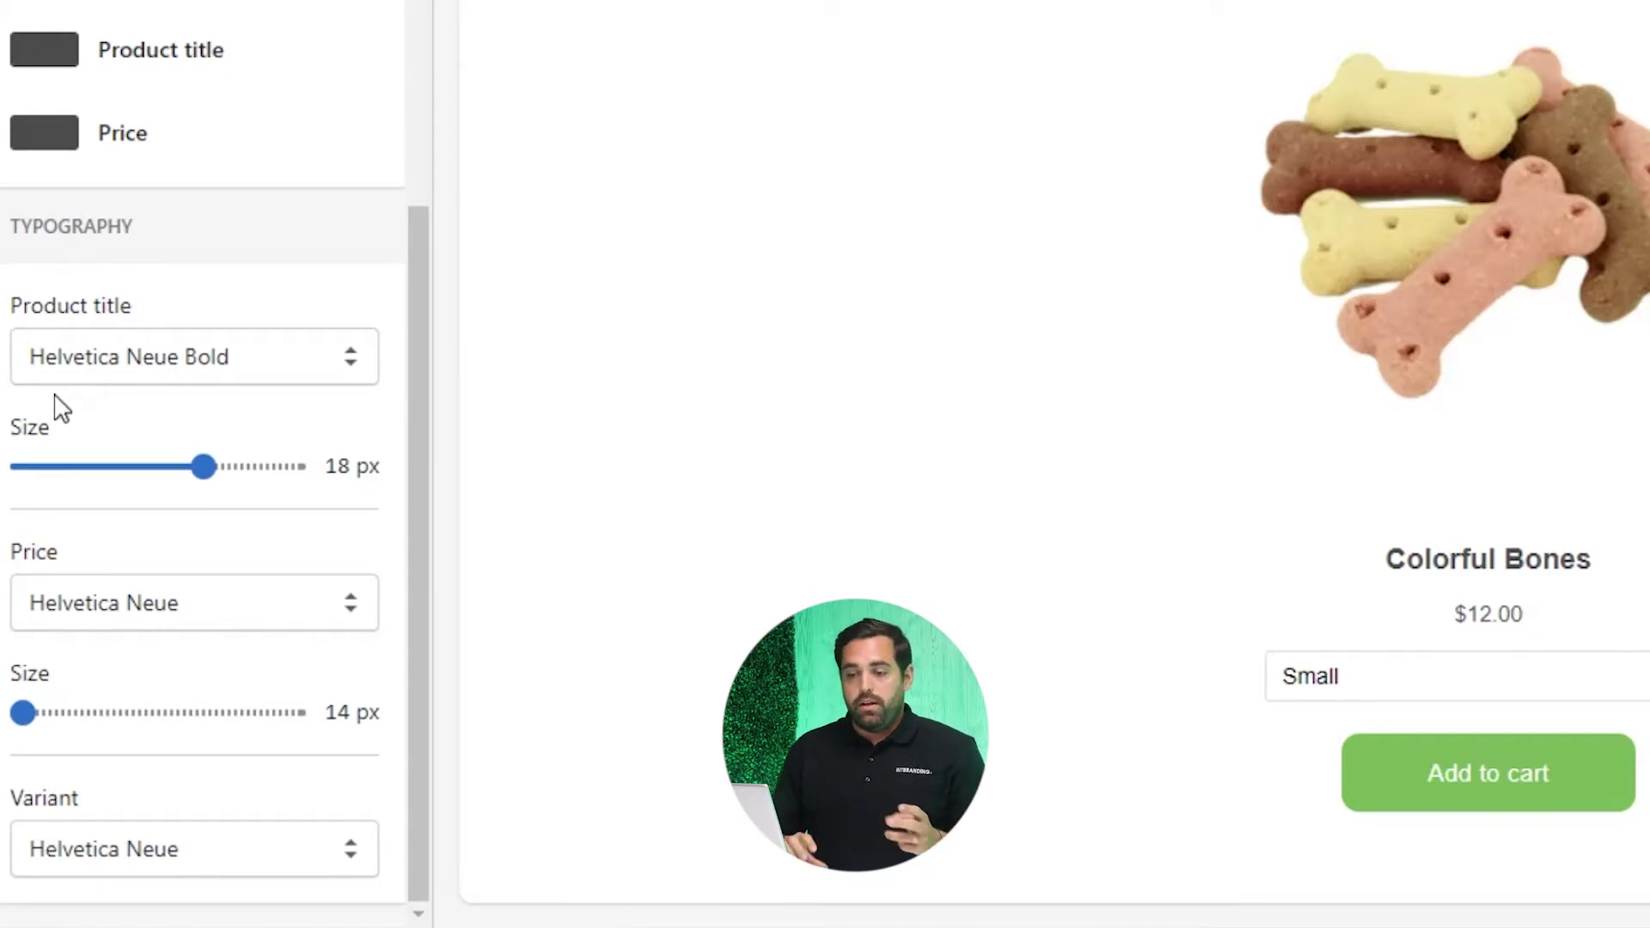
scroll(202, 464, "up", 5)
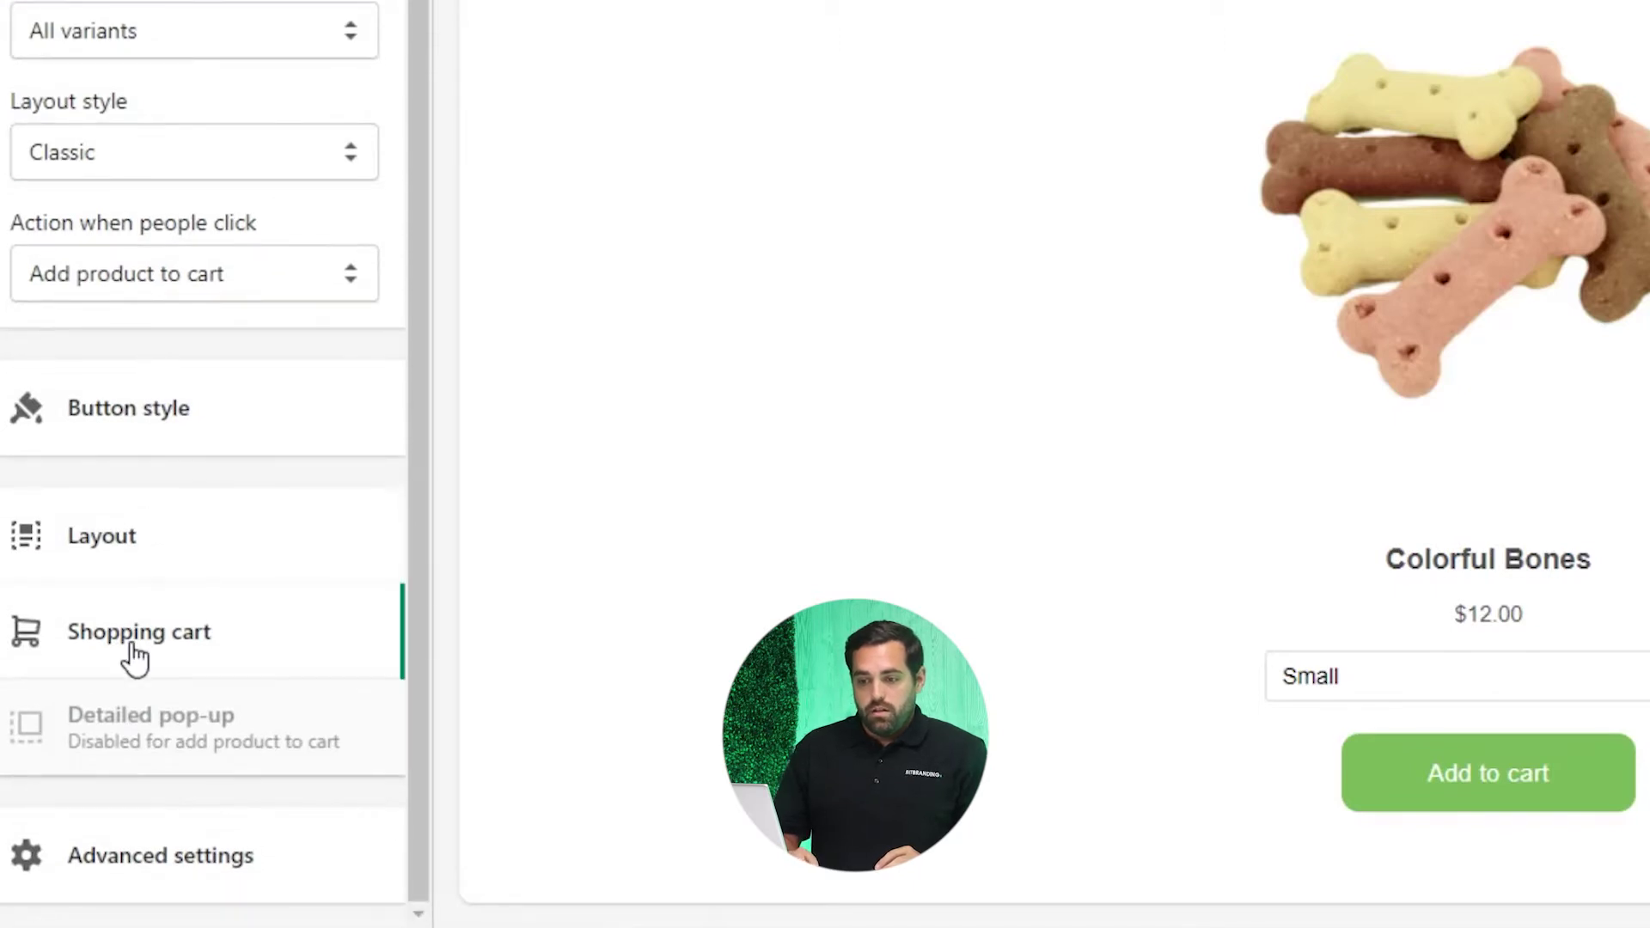
Bring up the Shopping cart settings with heading Cart and the Checkout button text.
left_click(133, 666)
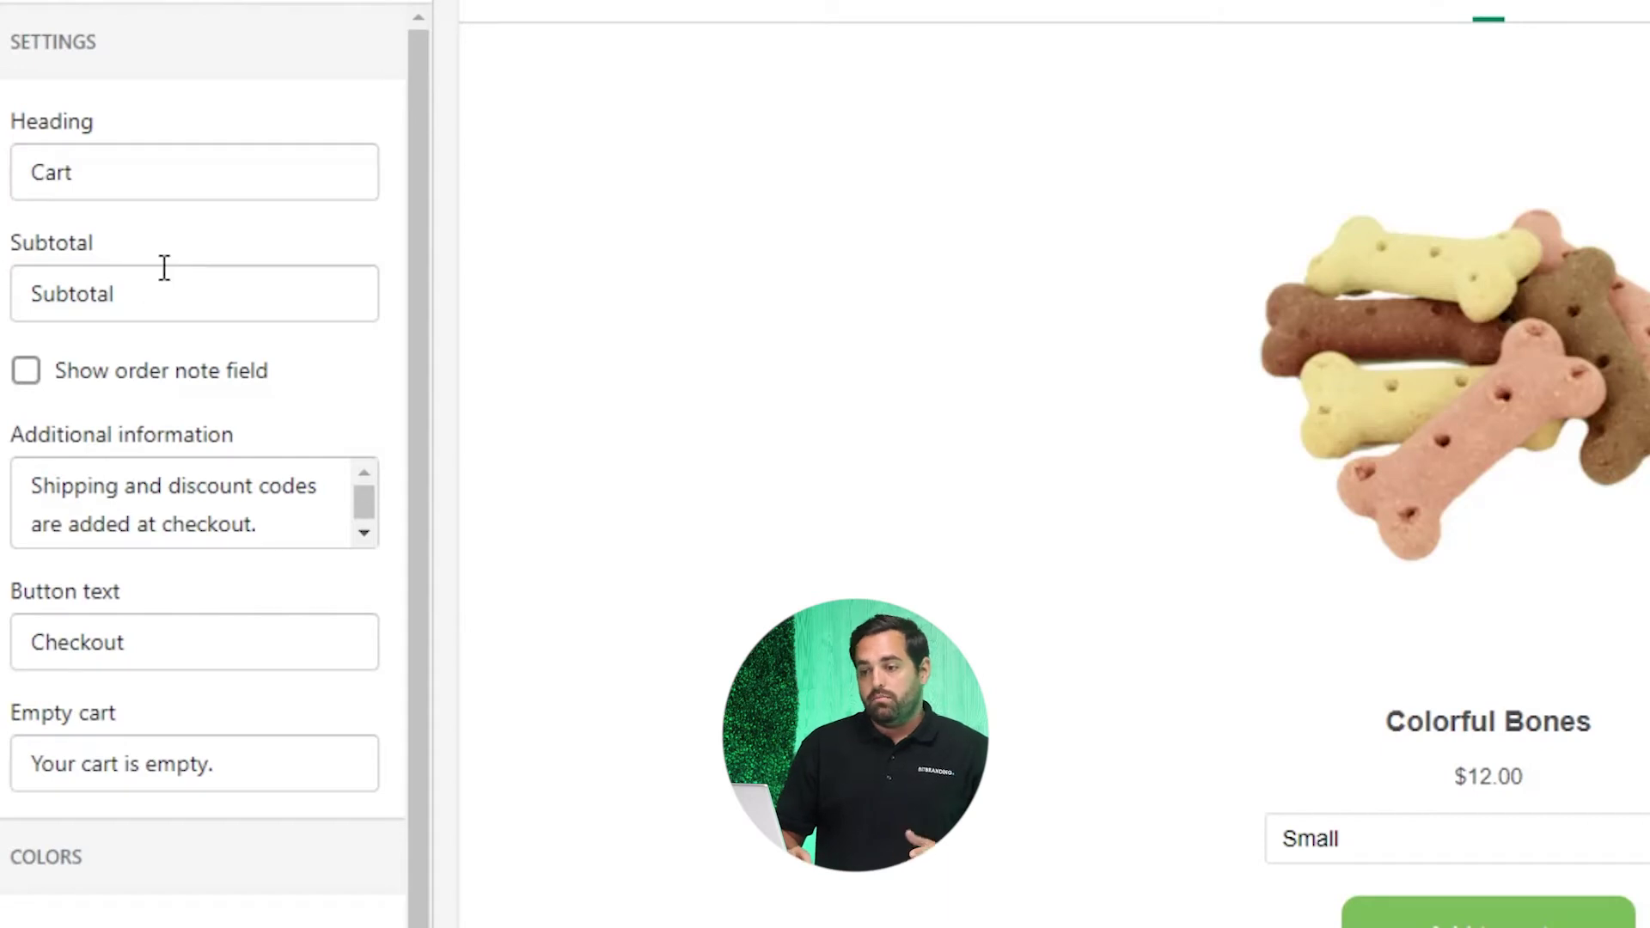
scroll(164, 267, "down", 1)
scroll(165, 267, "up", 1)
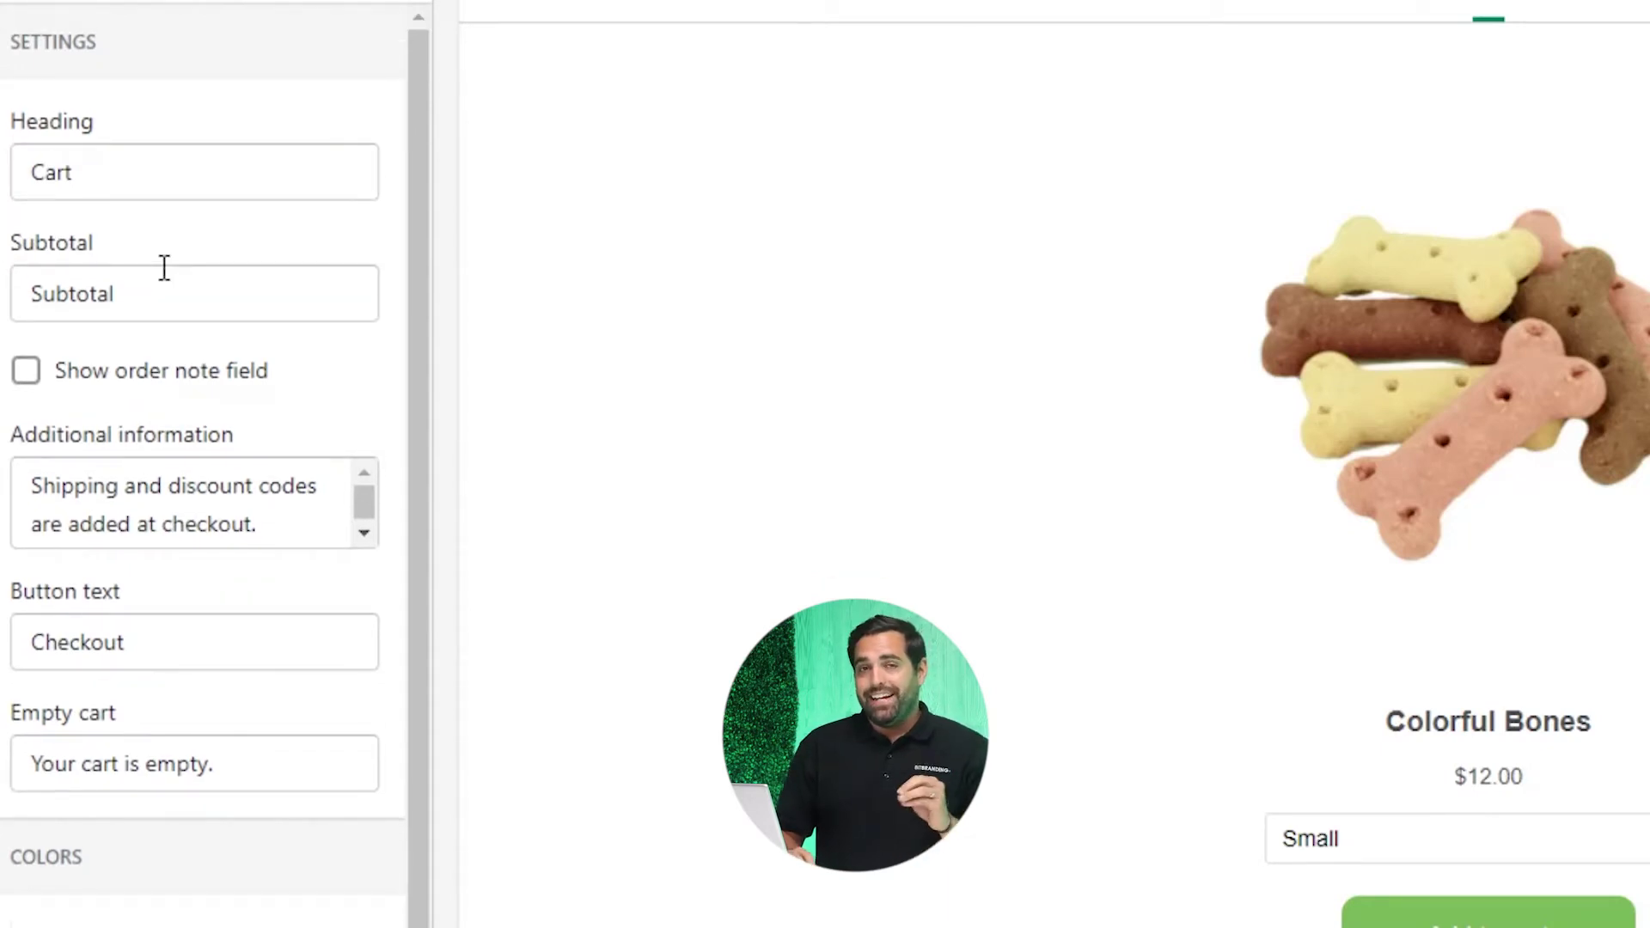
left_click(51, 3)
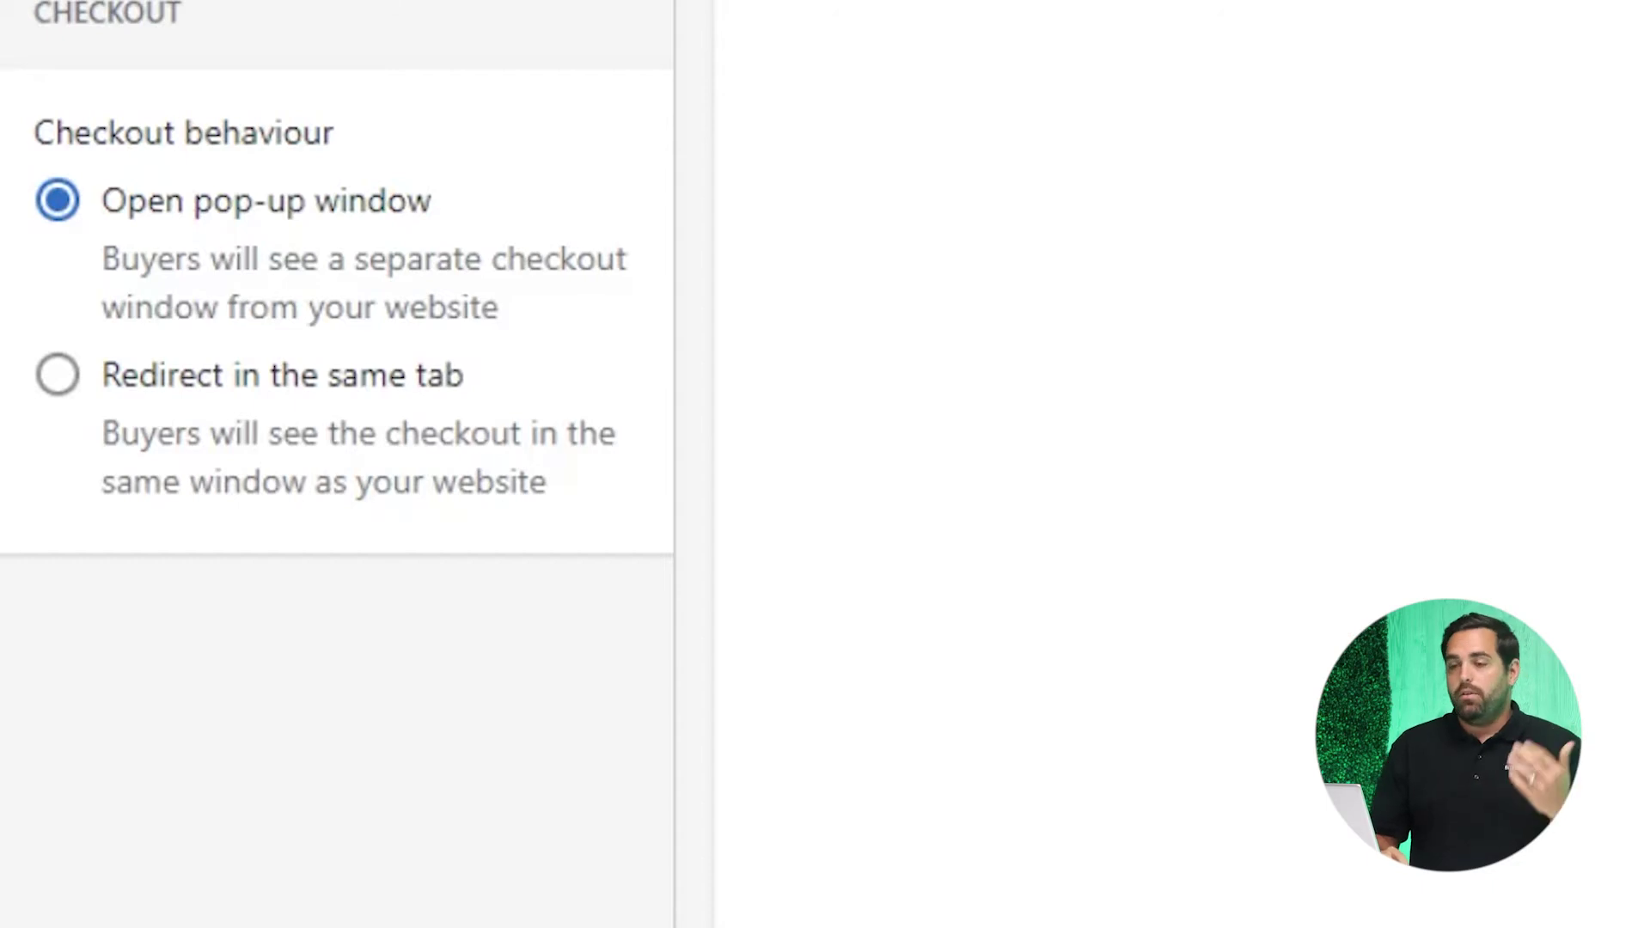
scroll(335, 464, "up", 10)
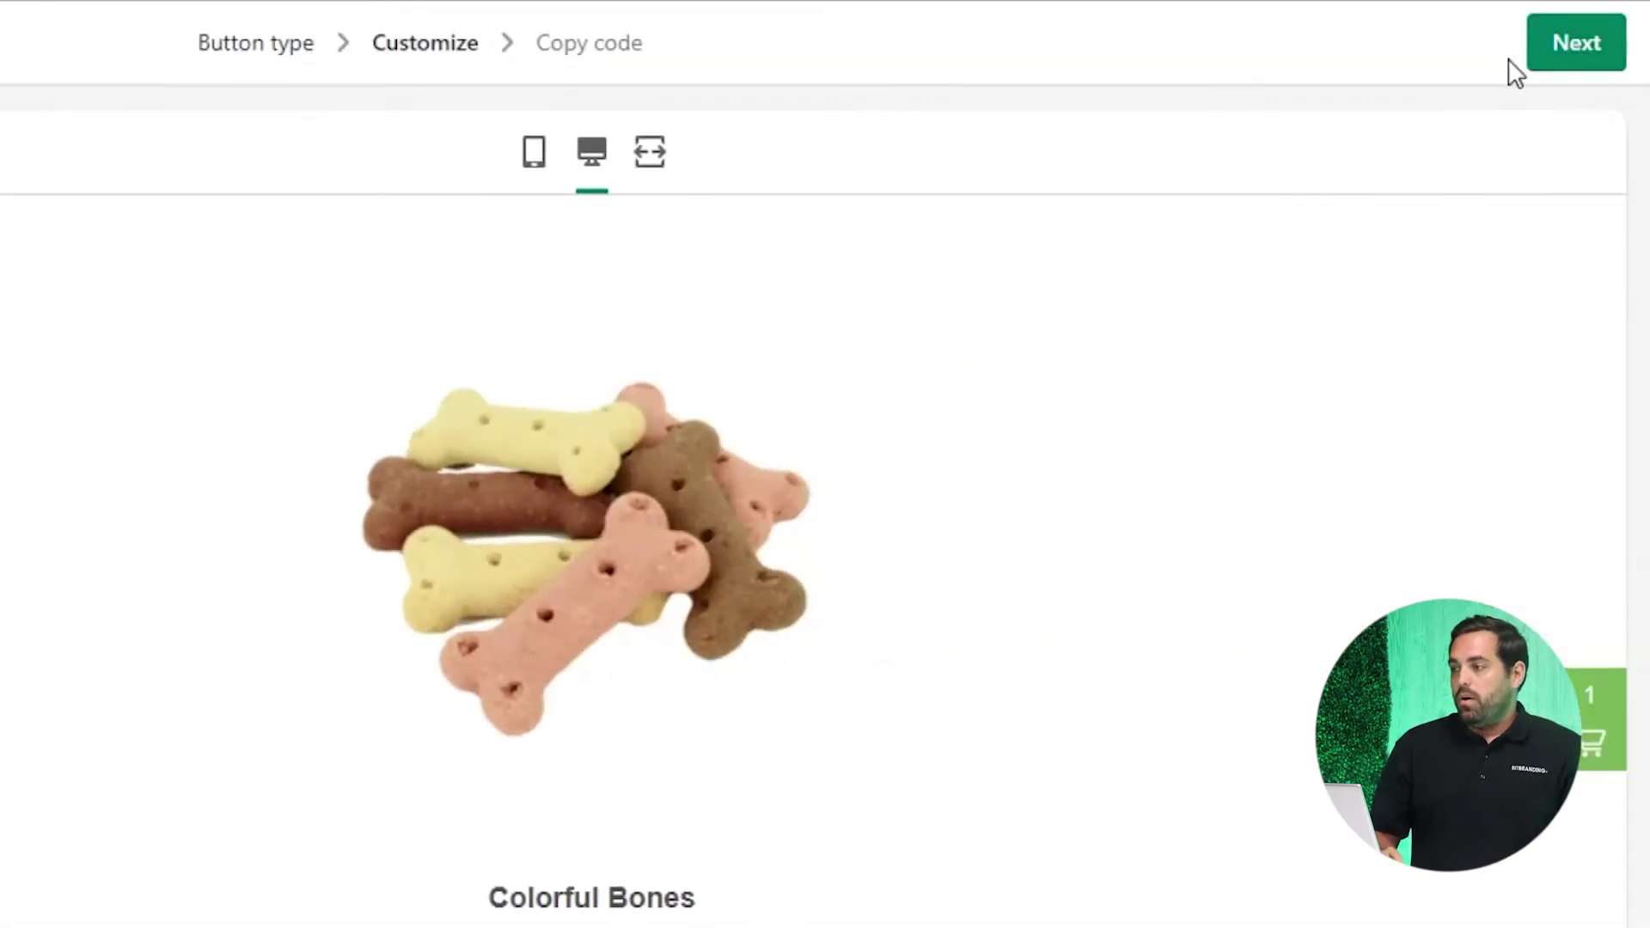
Advance to the Buy Button's Copy code page and scroll through the embed code.
left_click(1575, 54)
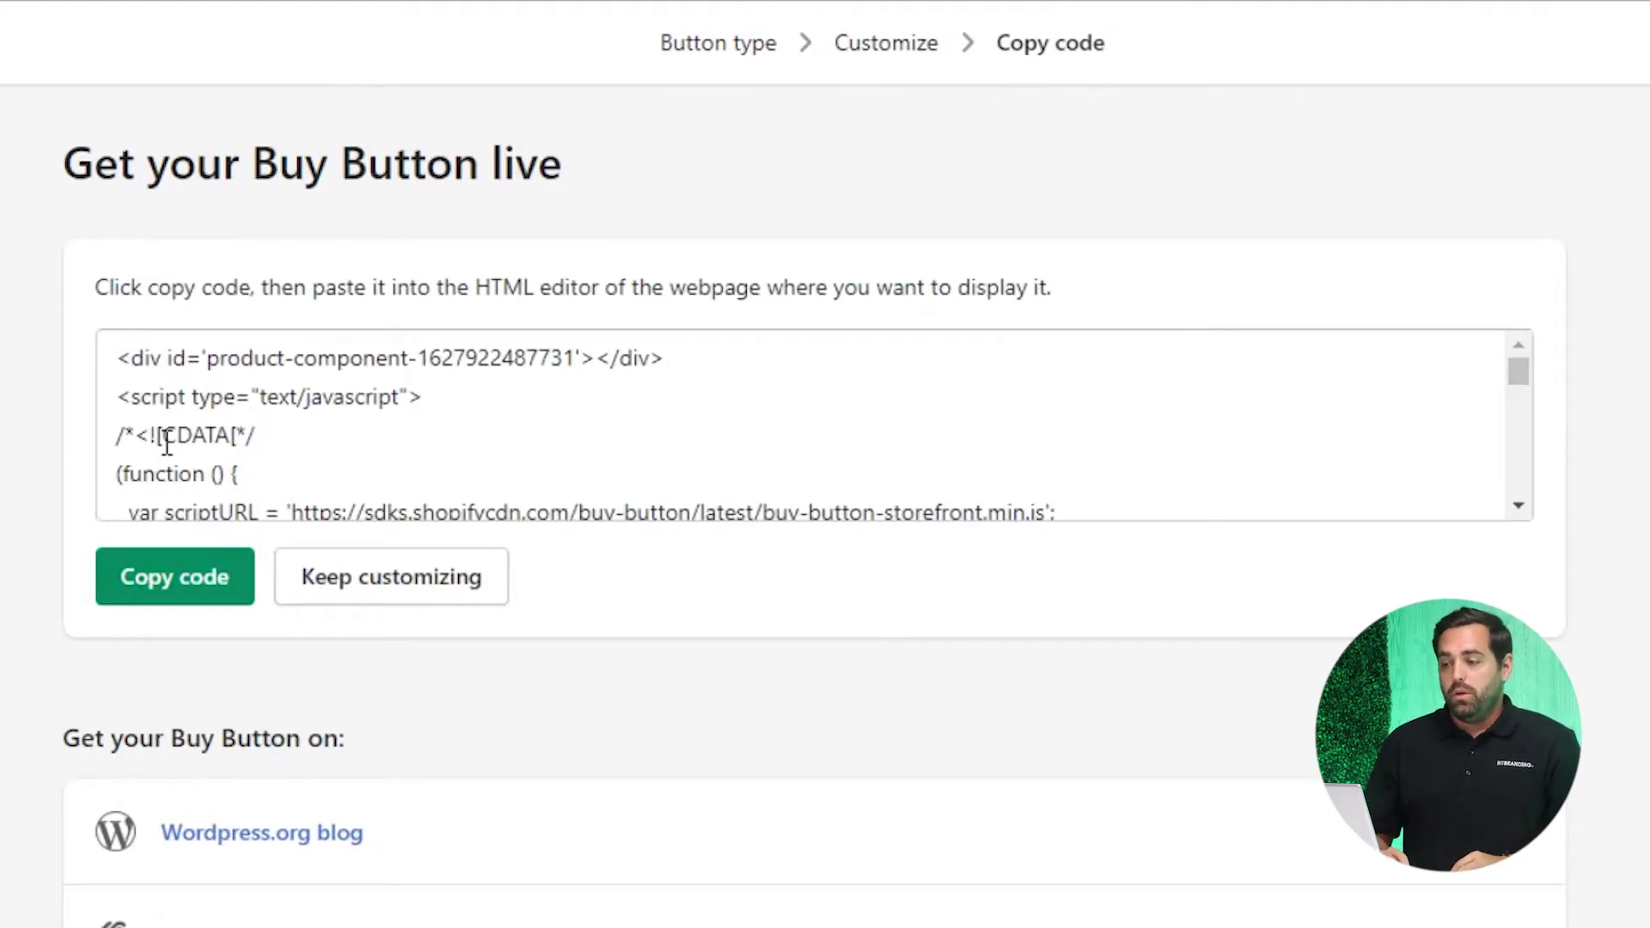
scroll(543, 402, "down", 10)
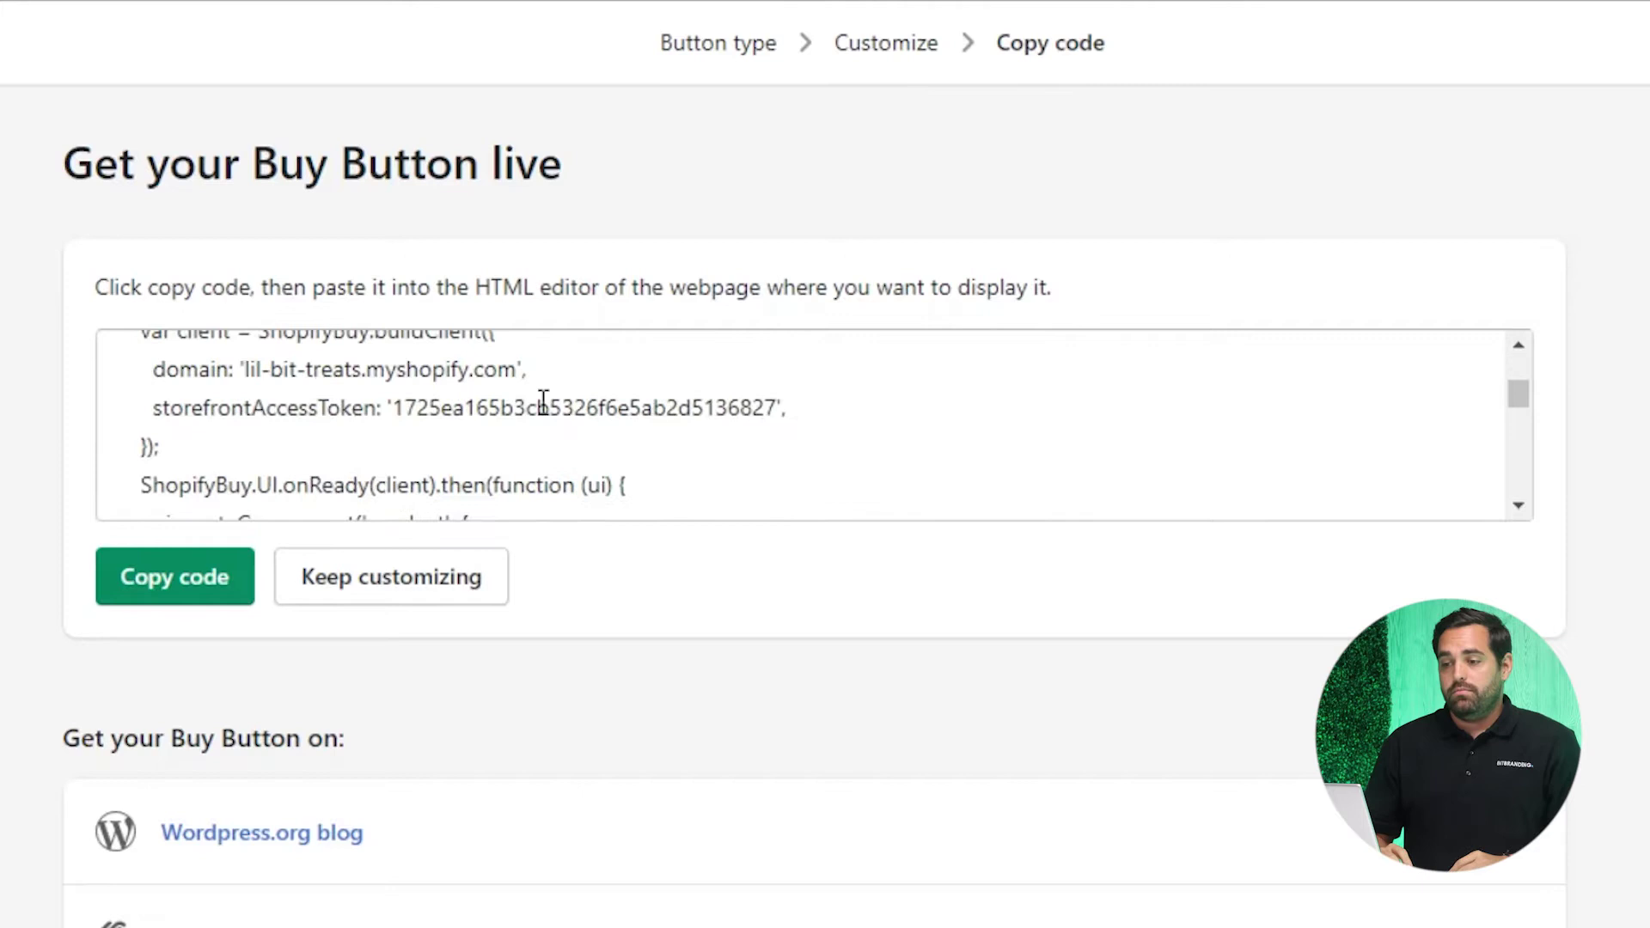
scroll(543, 402, "up", 10)
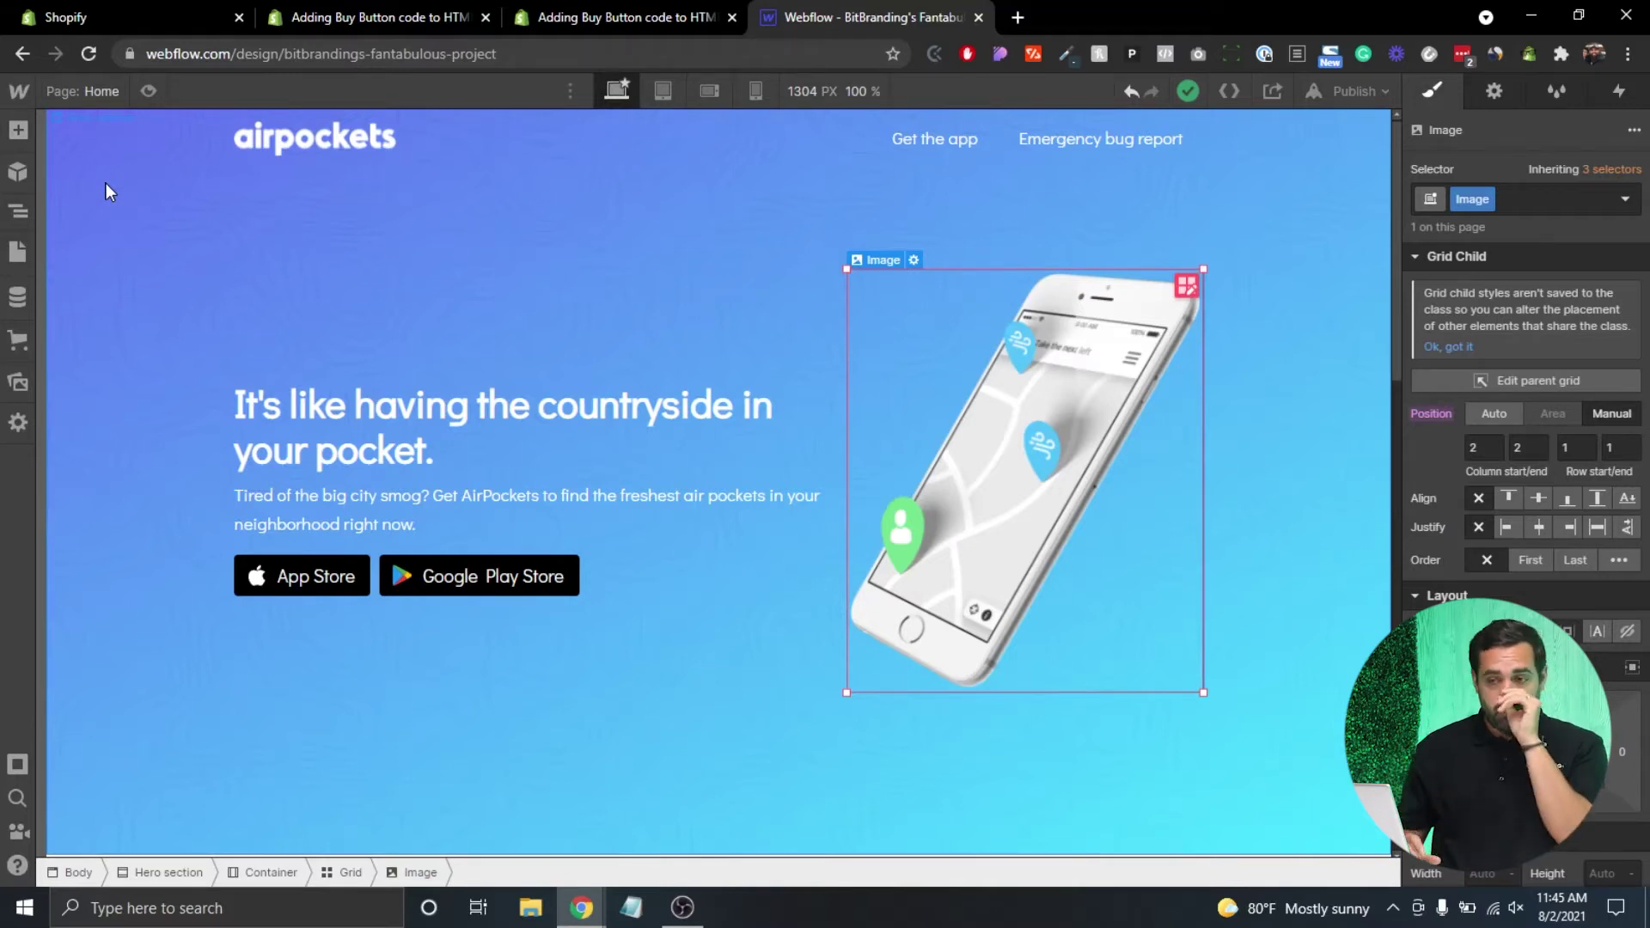
Add an HTML Embed to the hero grid containing the pasted Buy Button script.
left_click(19, 132)
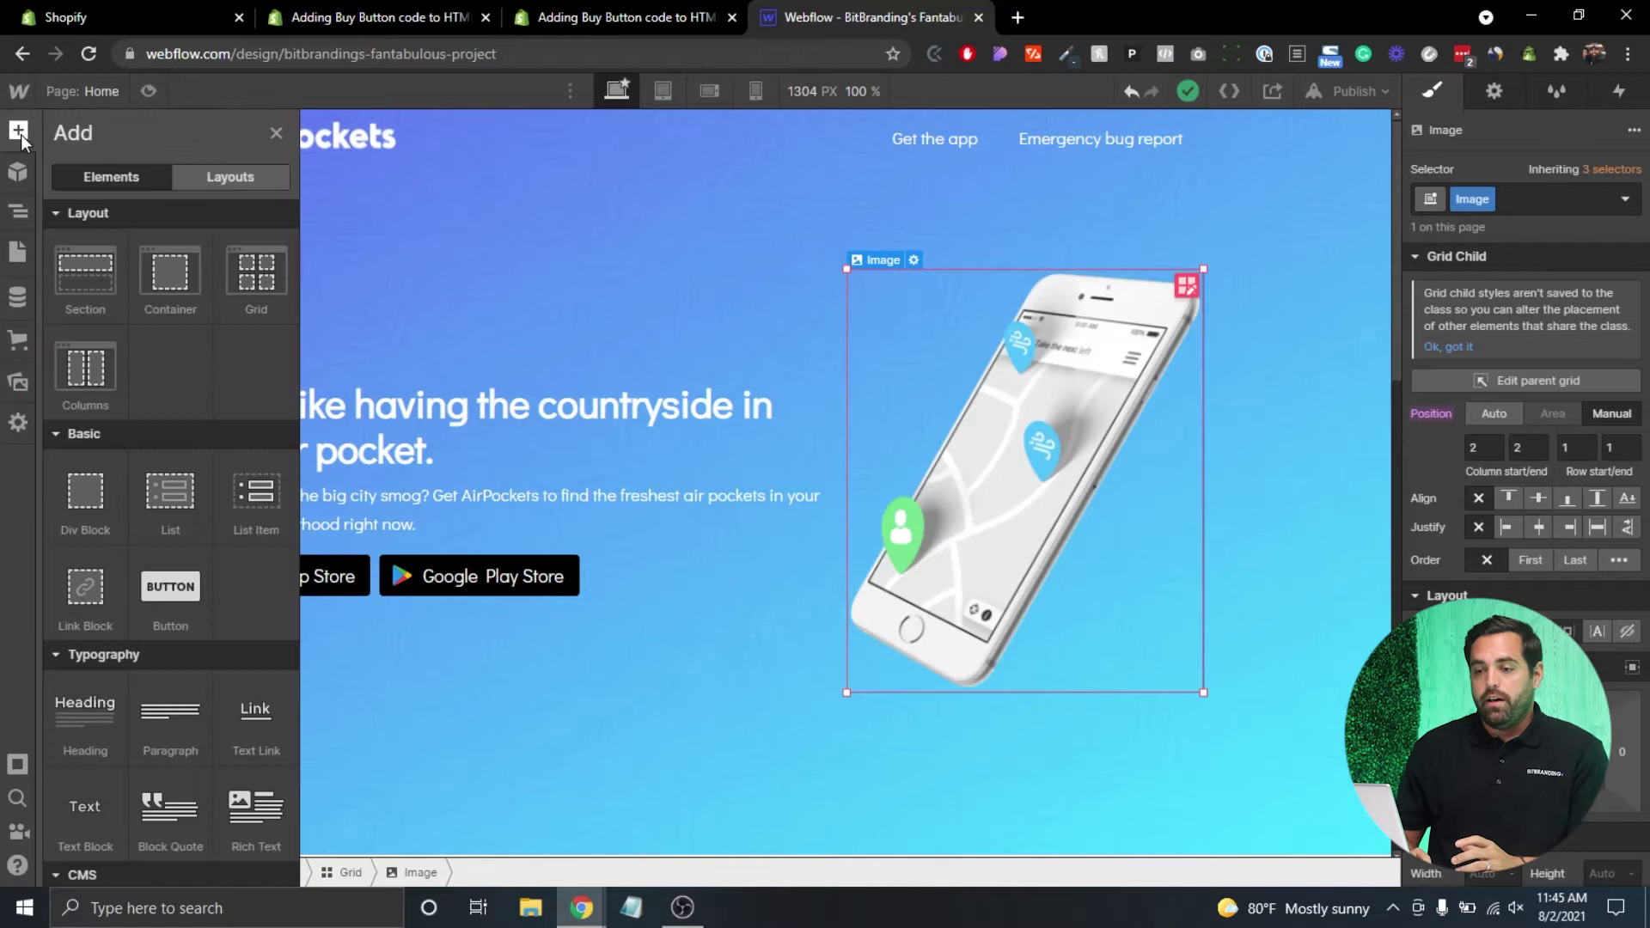
scroll(158, 466, "down", 10)
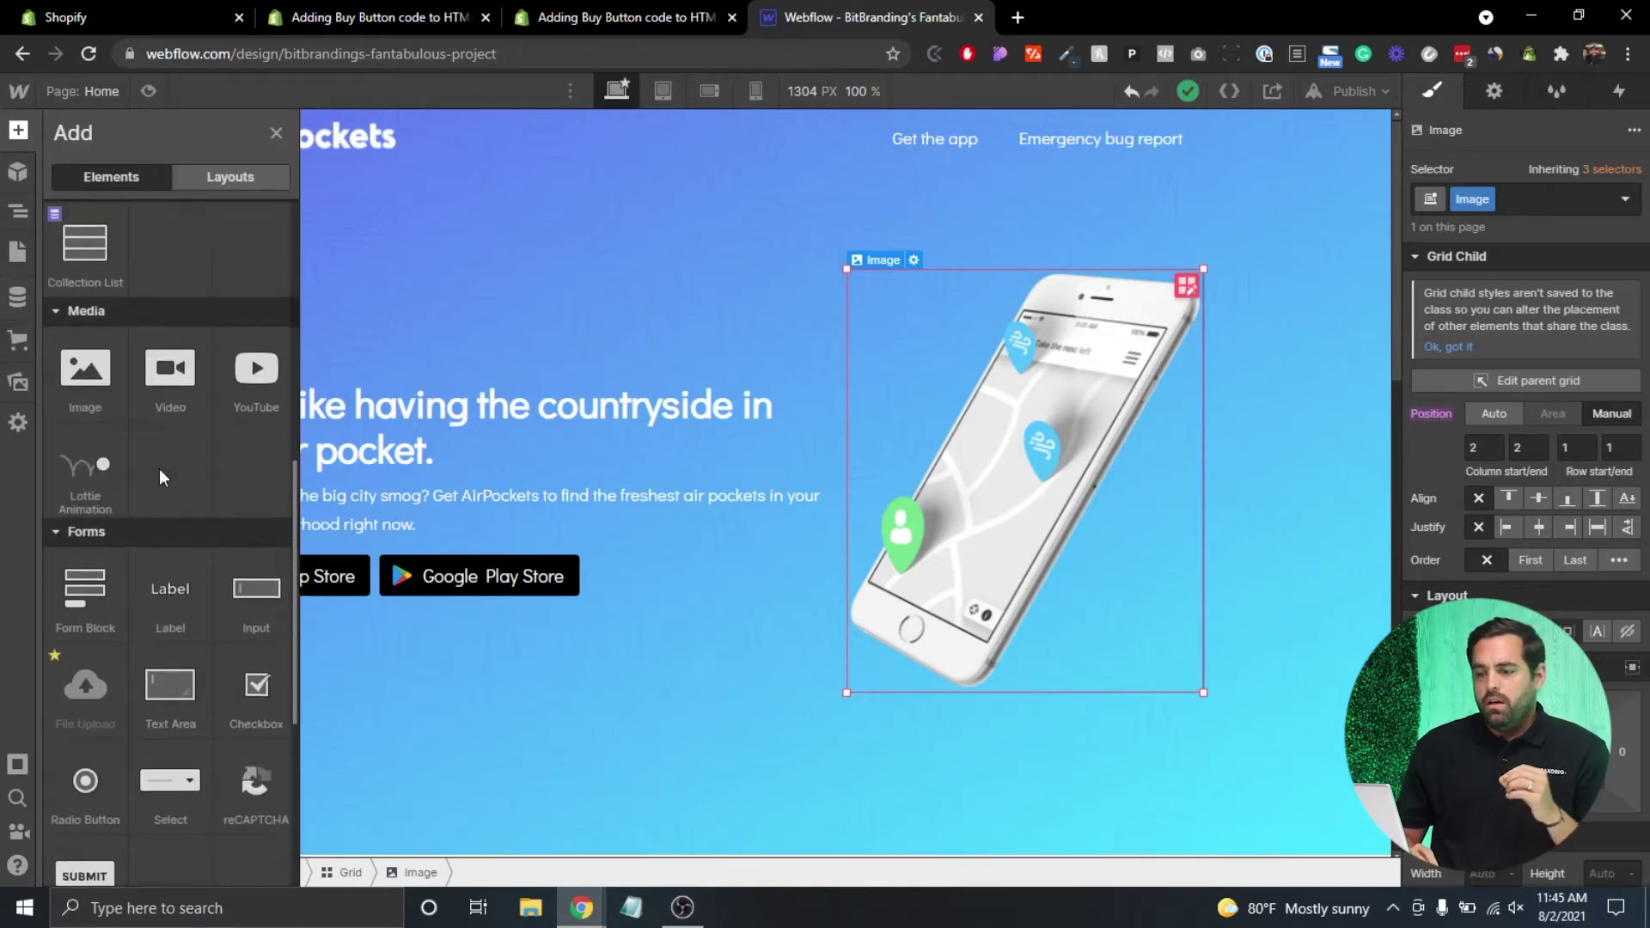
scroll(158, 467, "down", 4)
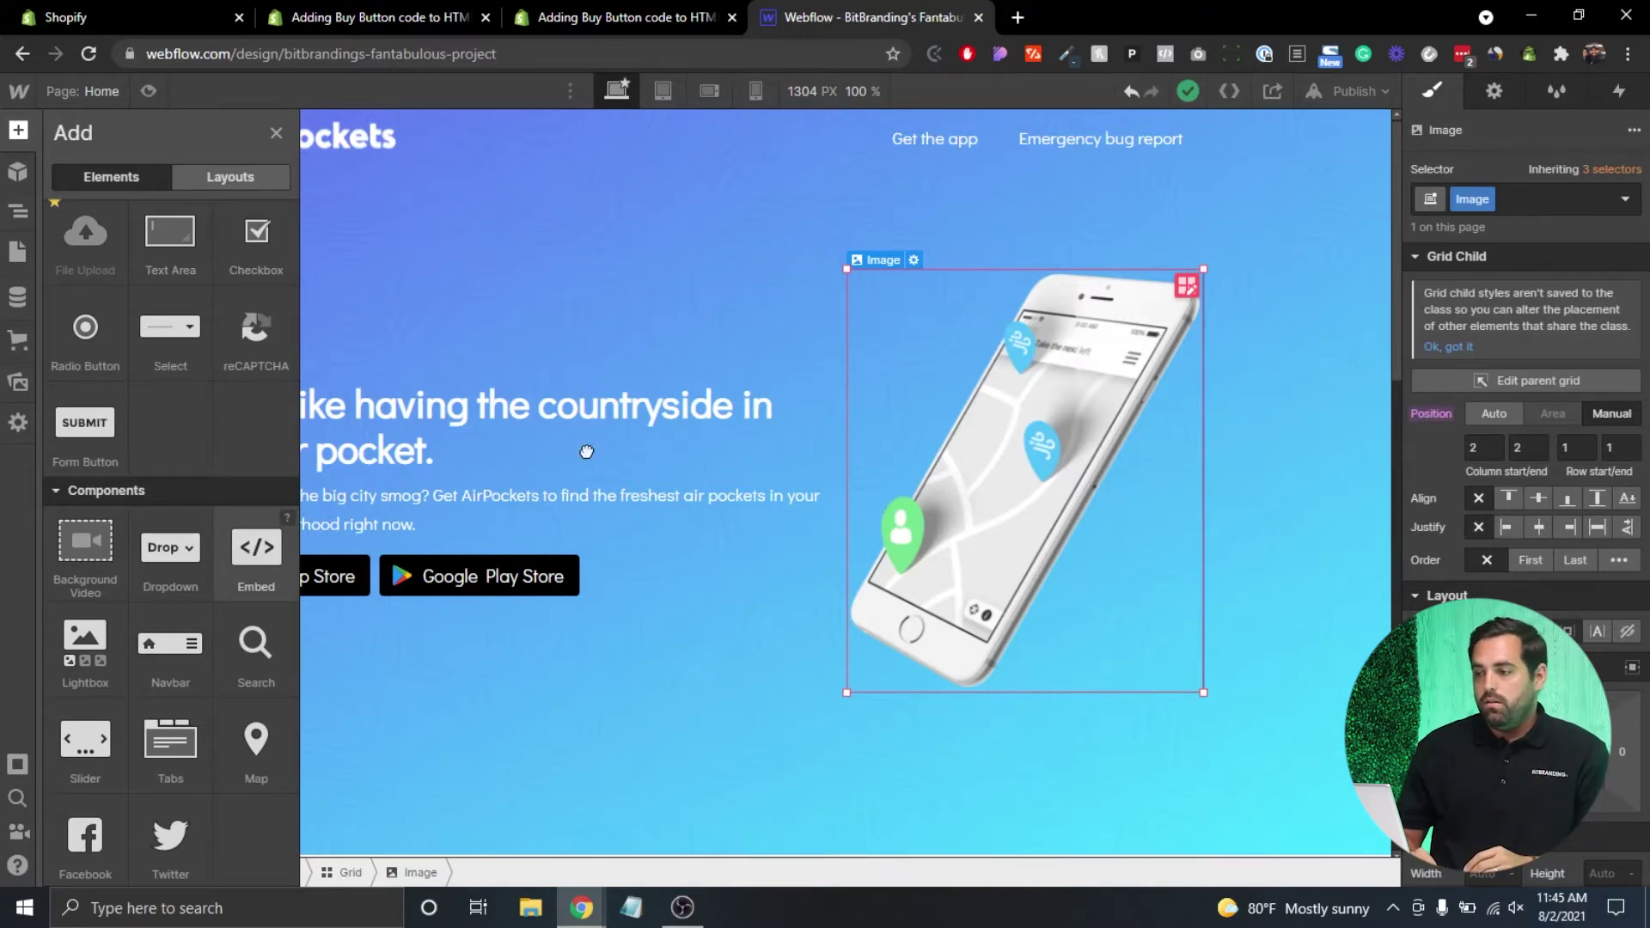
left_click_drag(586, 451, 1014, 579)
key("ctrl+v")
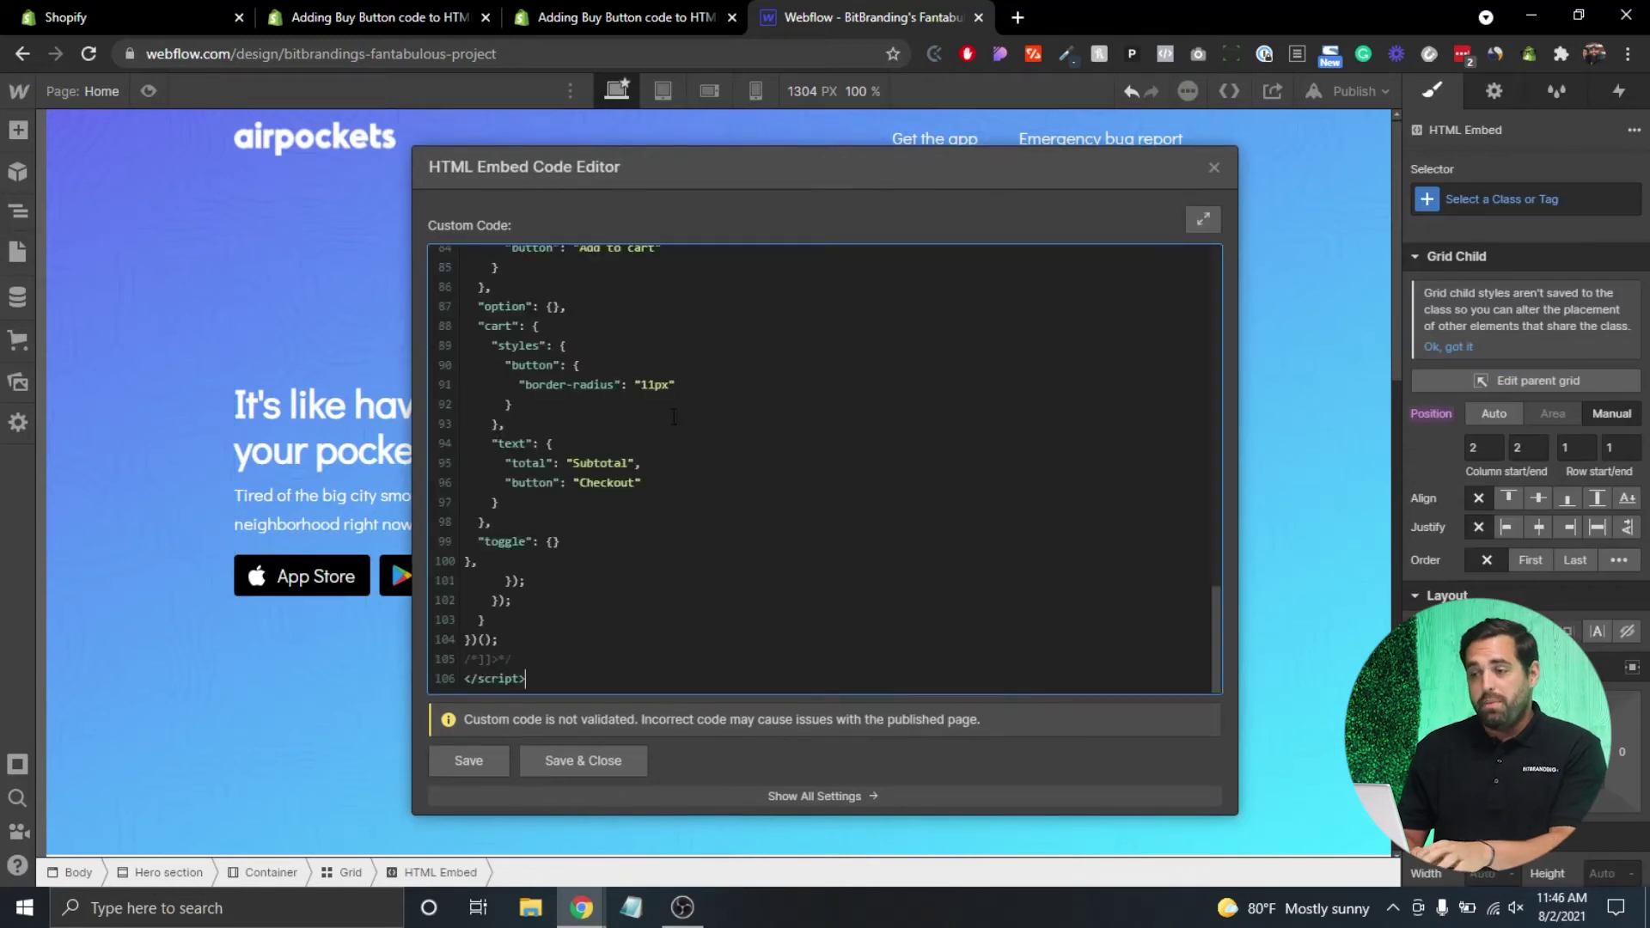
left_click(583, 771)
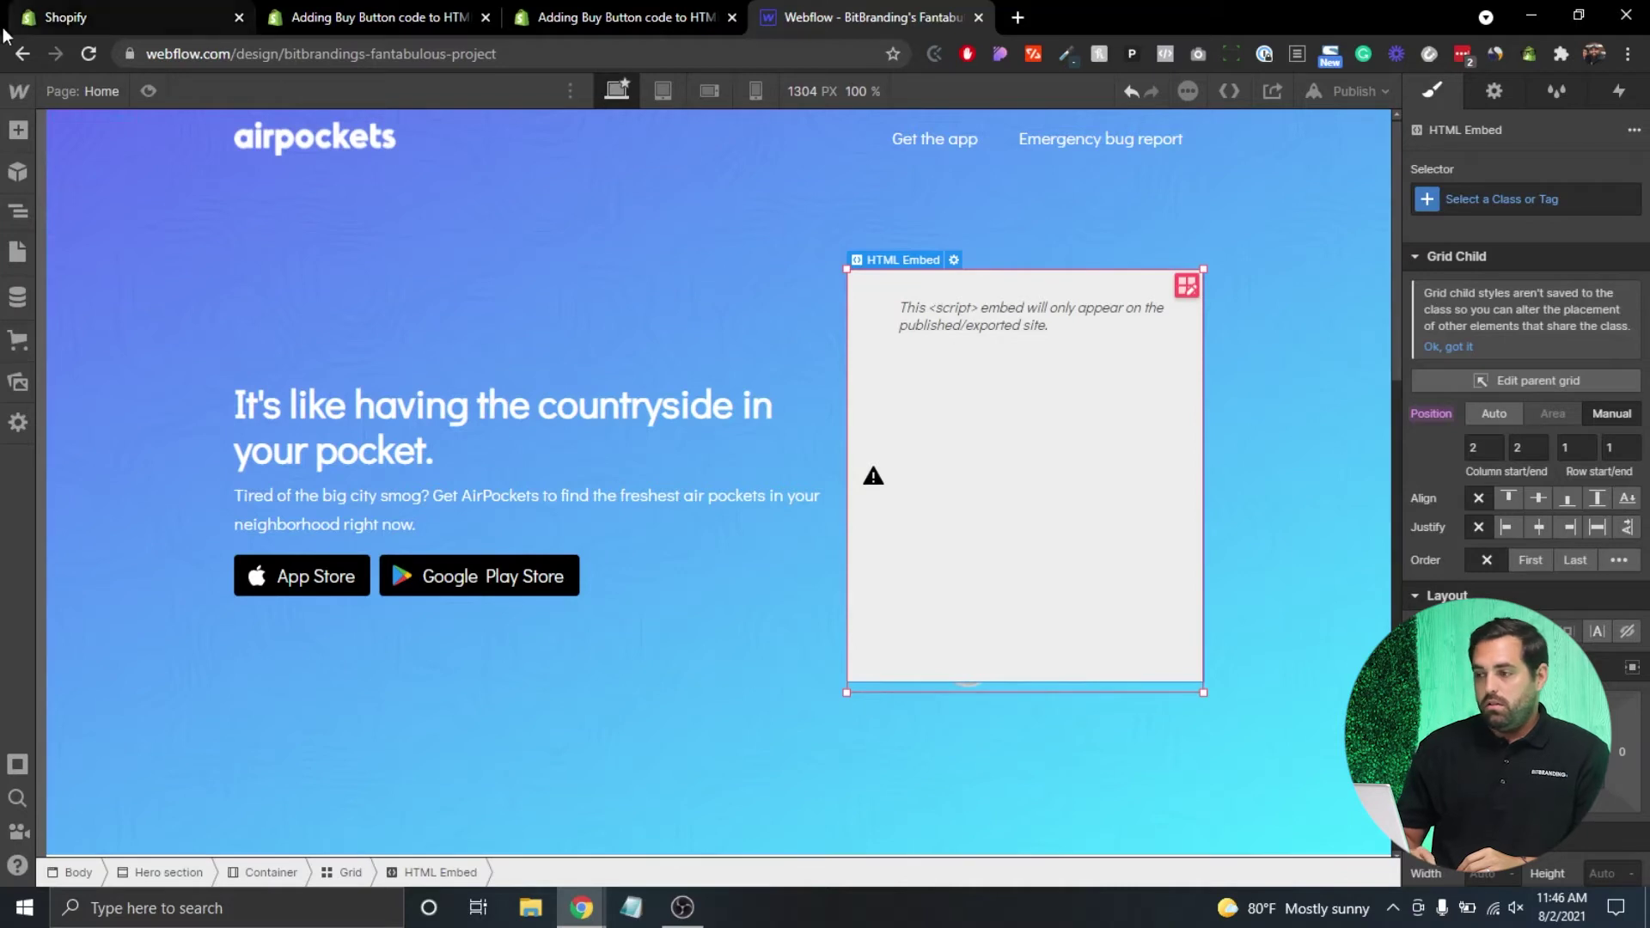
Delete the hero's phone image in the Navigator and publish to the webflow.io domain.
left_click(1338, 91)
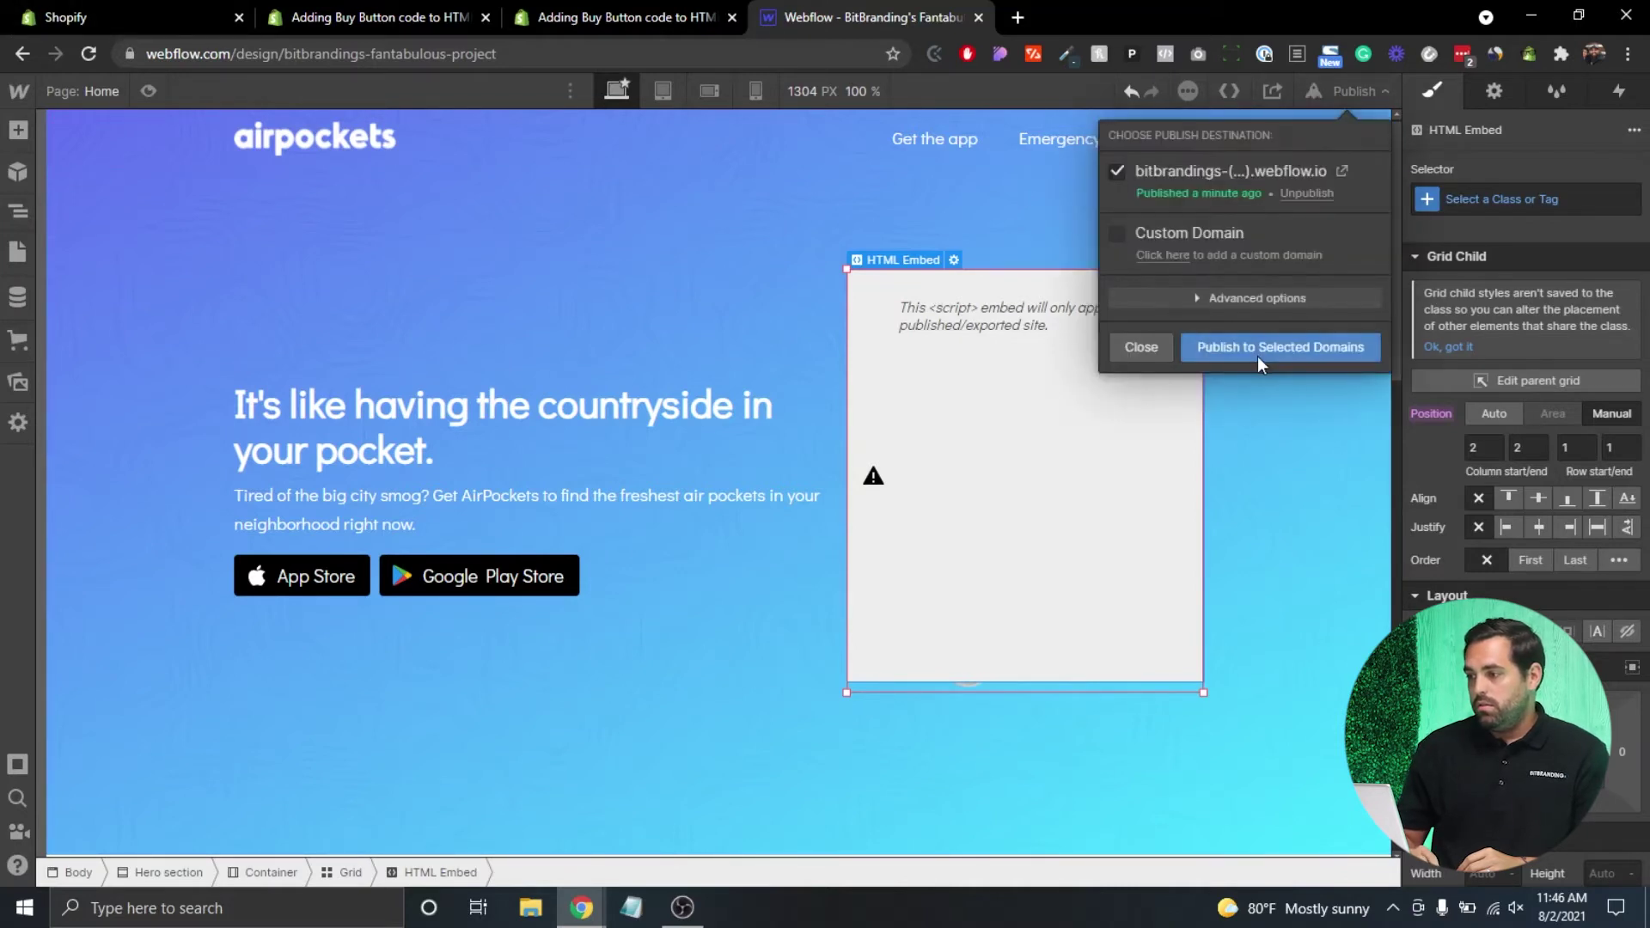
left_click(1141, 347)
left_click(17, 210)
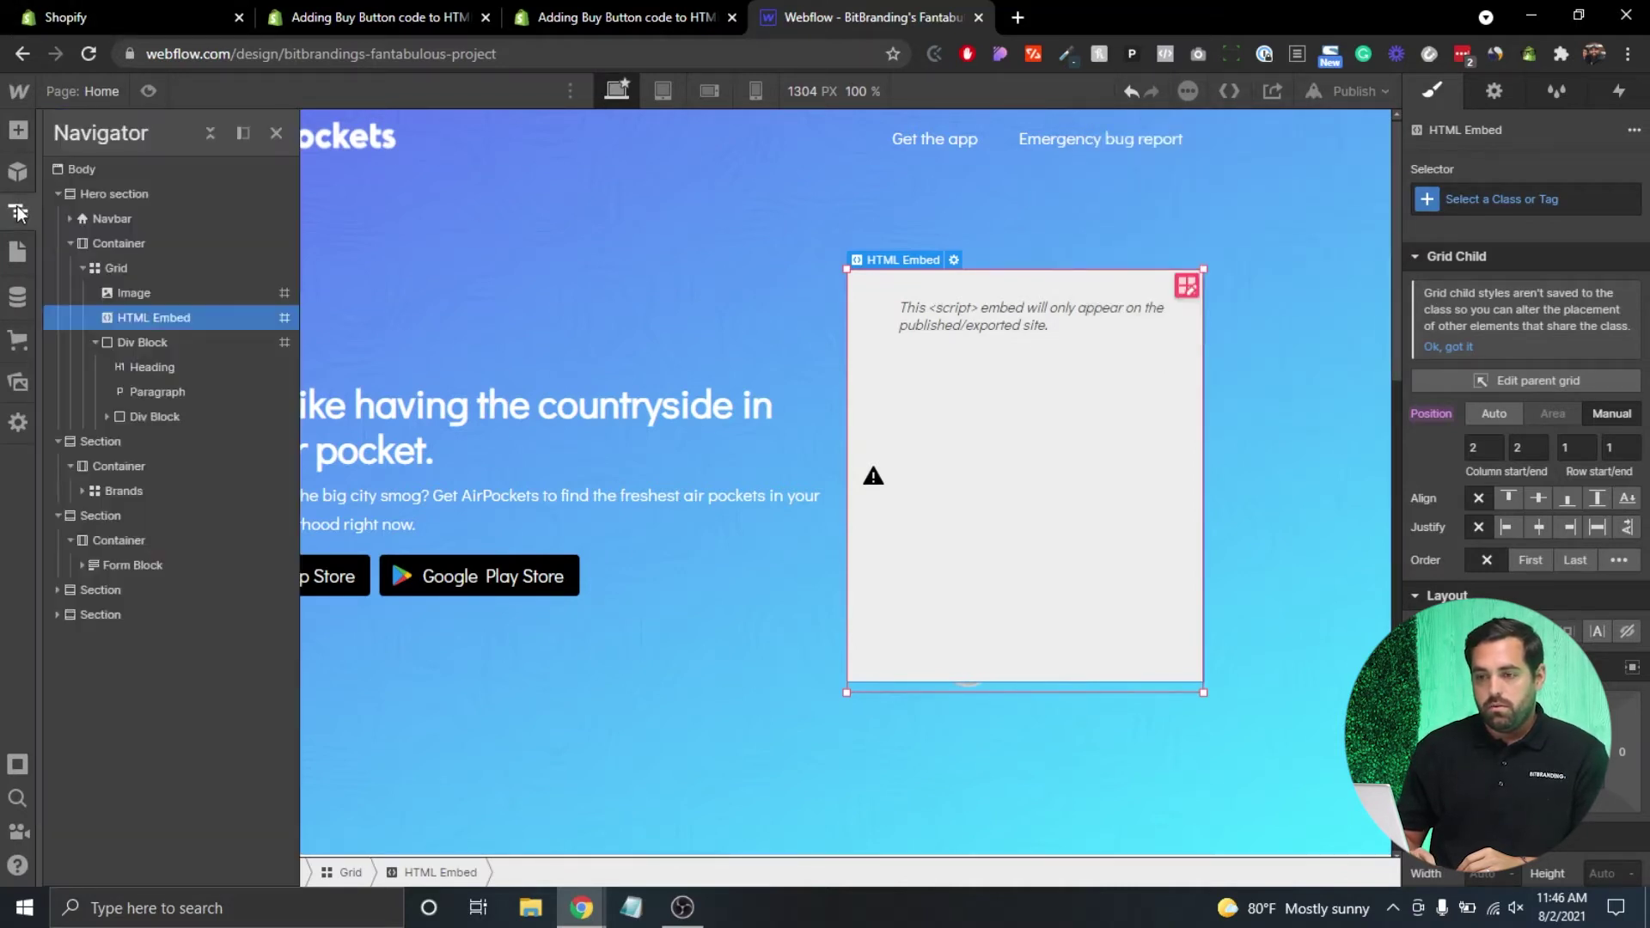
left_click(113, 293)
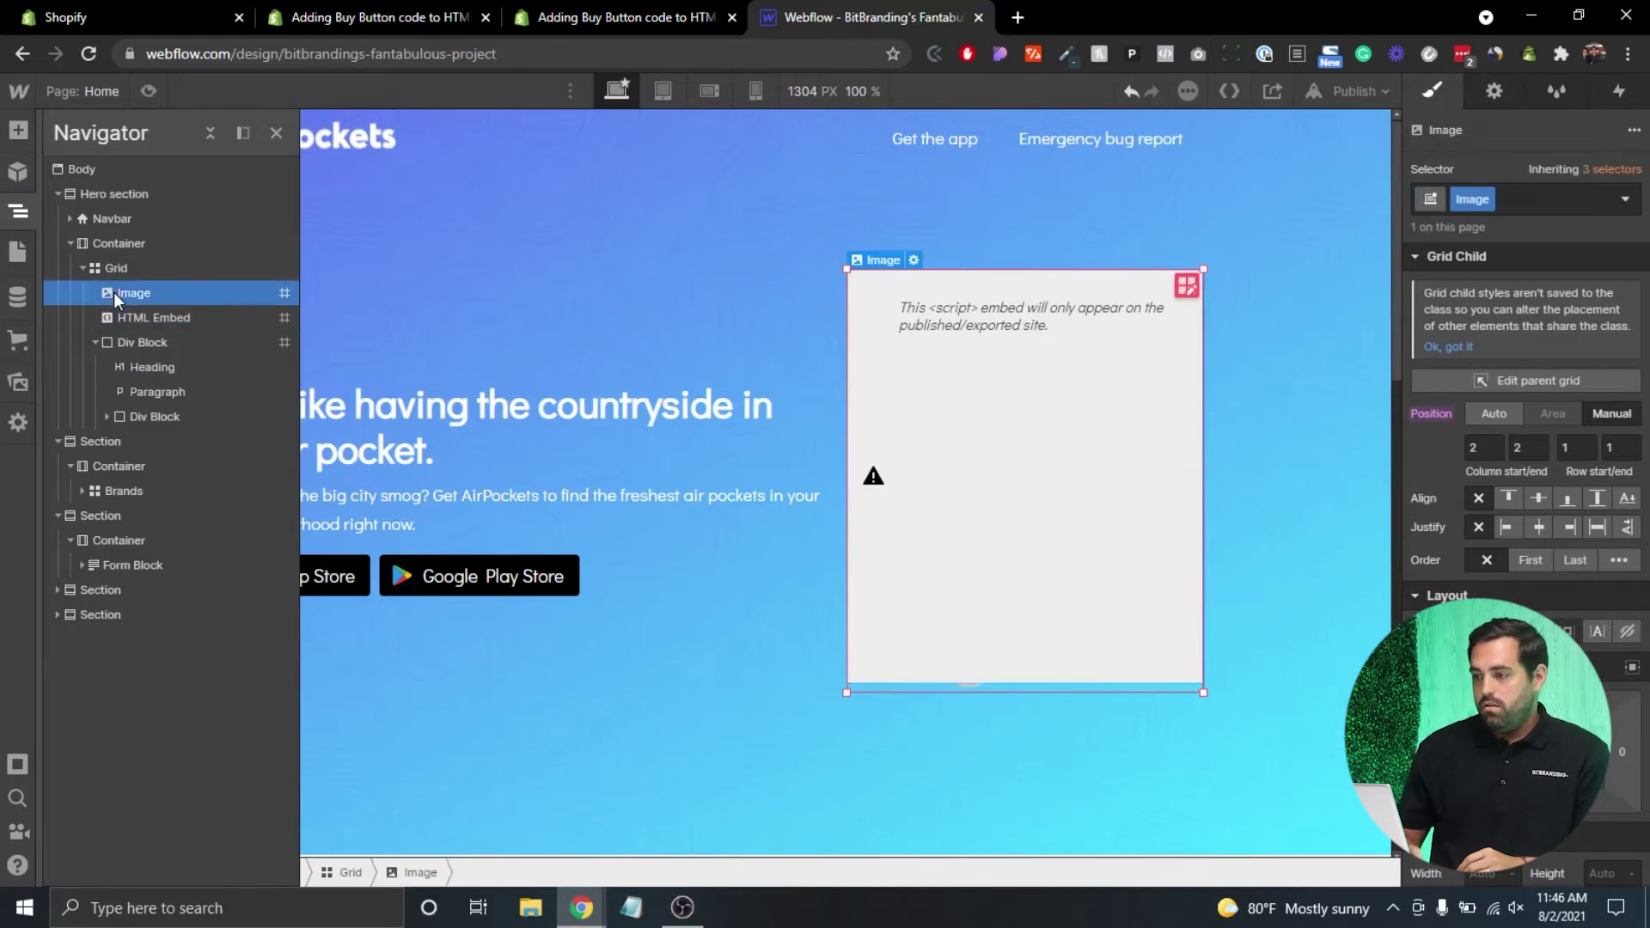
key("Delete")
left_click(17, 211)
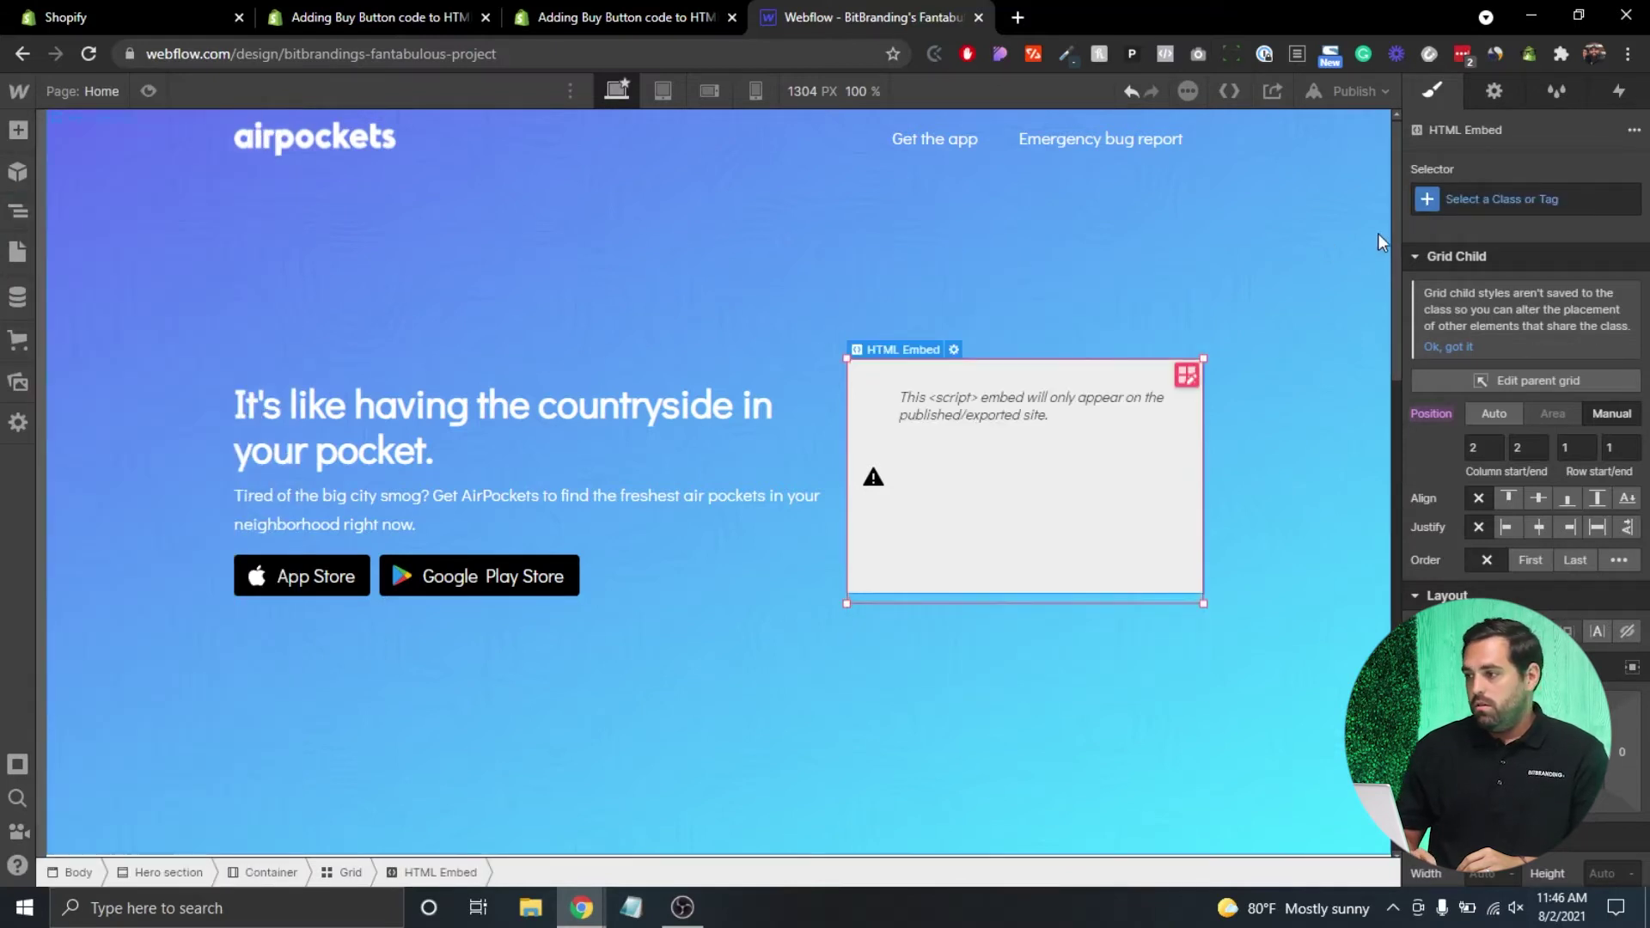
left_click(1333, 83)
left_click(1260, 353)
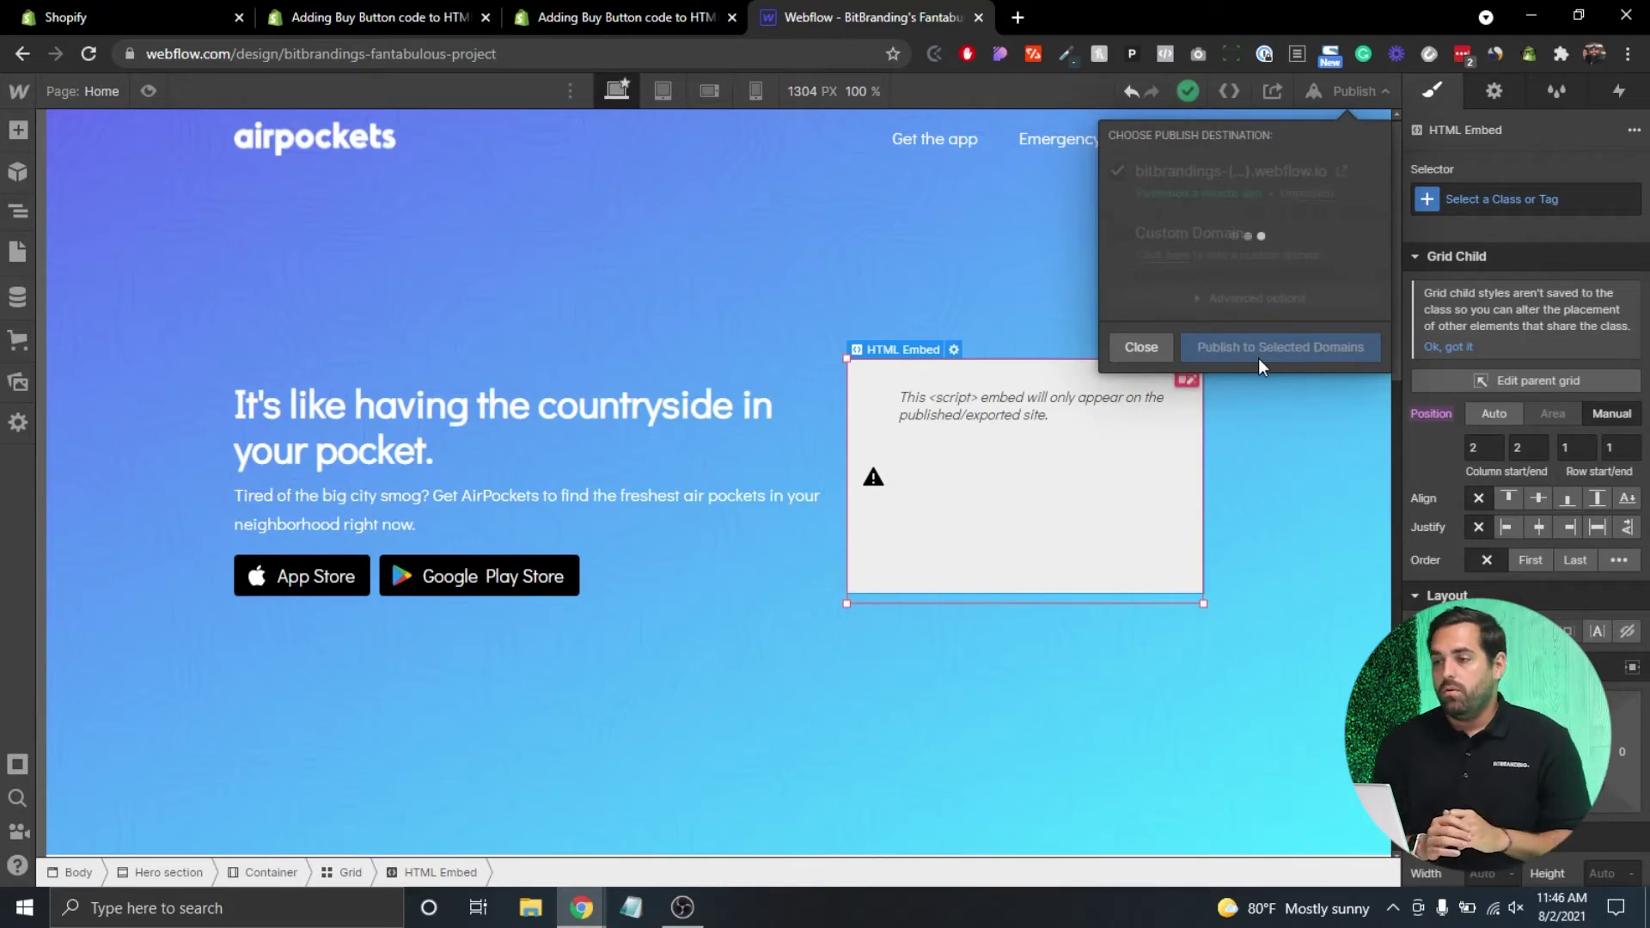
Open the live webflow.io site and check the widget's Color (Ascent Blue) and Size (Extra Small) options.
left_click(1340, 171)
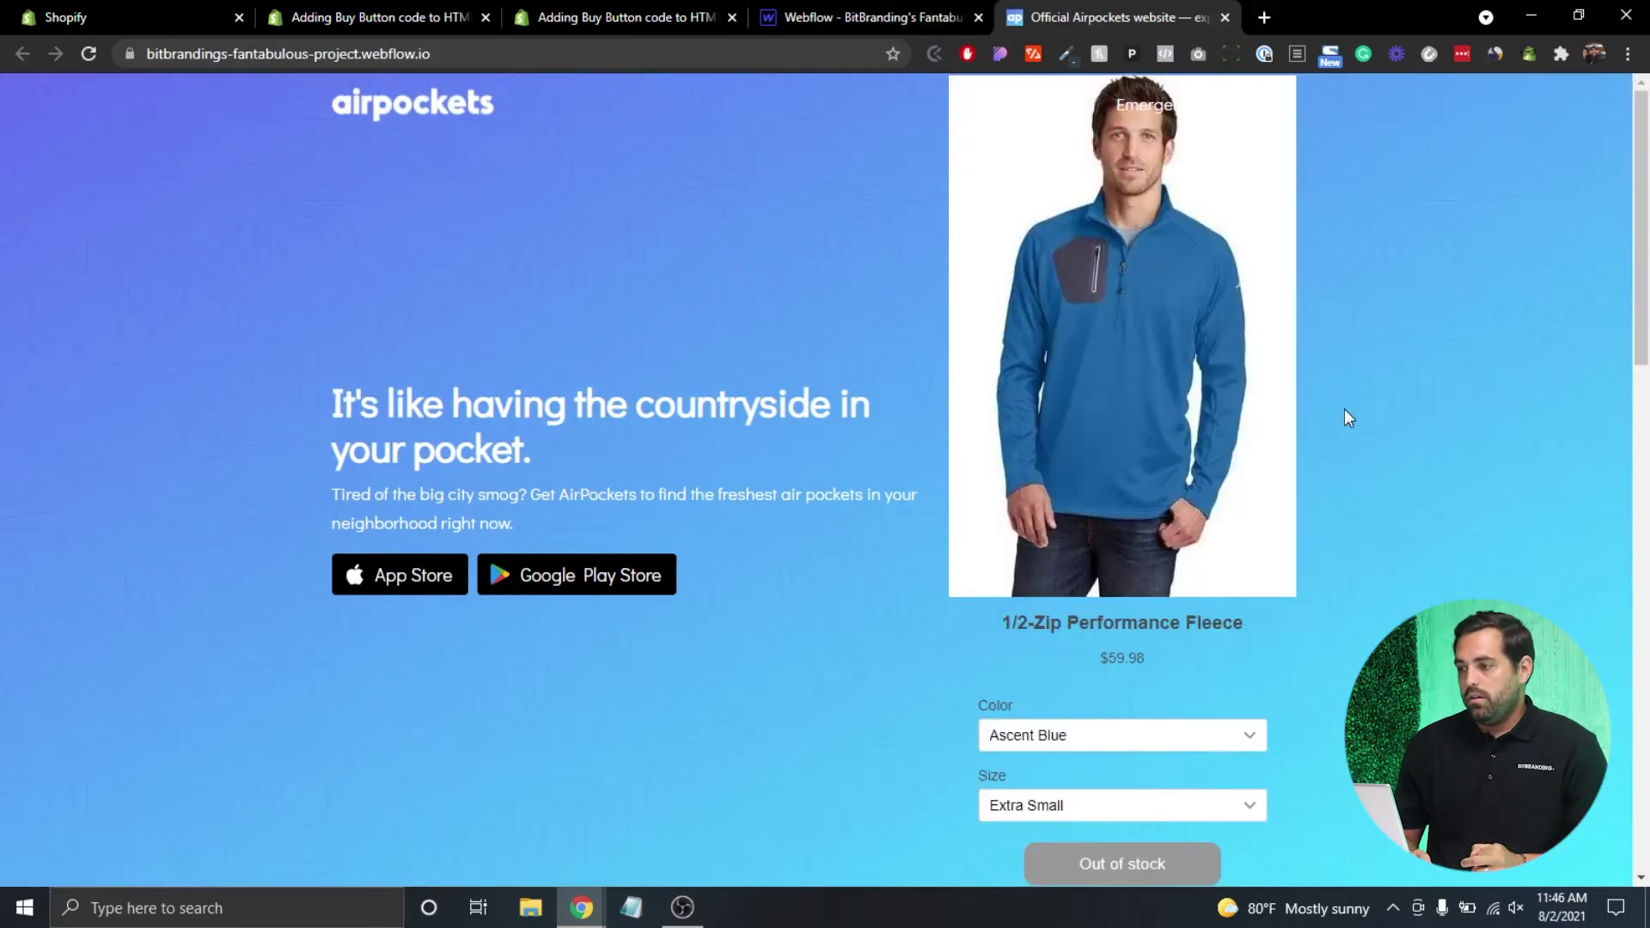
scroll(1344, 409, "down", 2)
scroll(1344, 409, "up", 2)
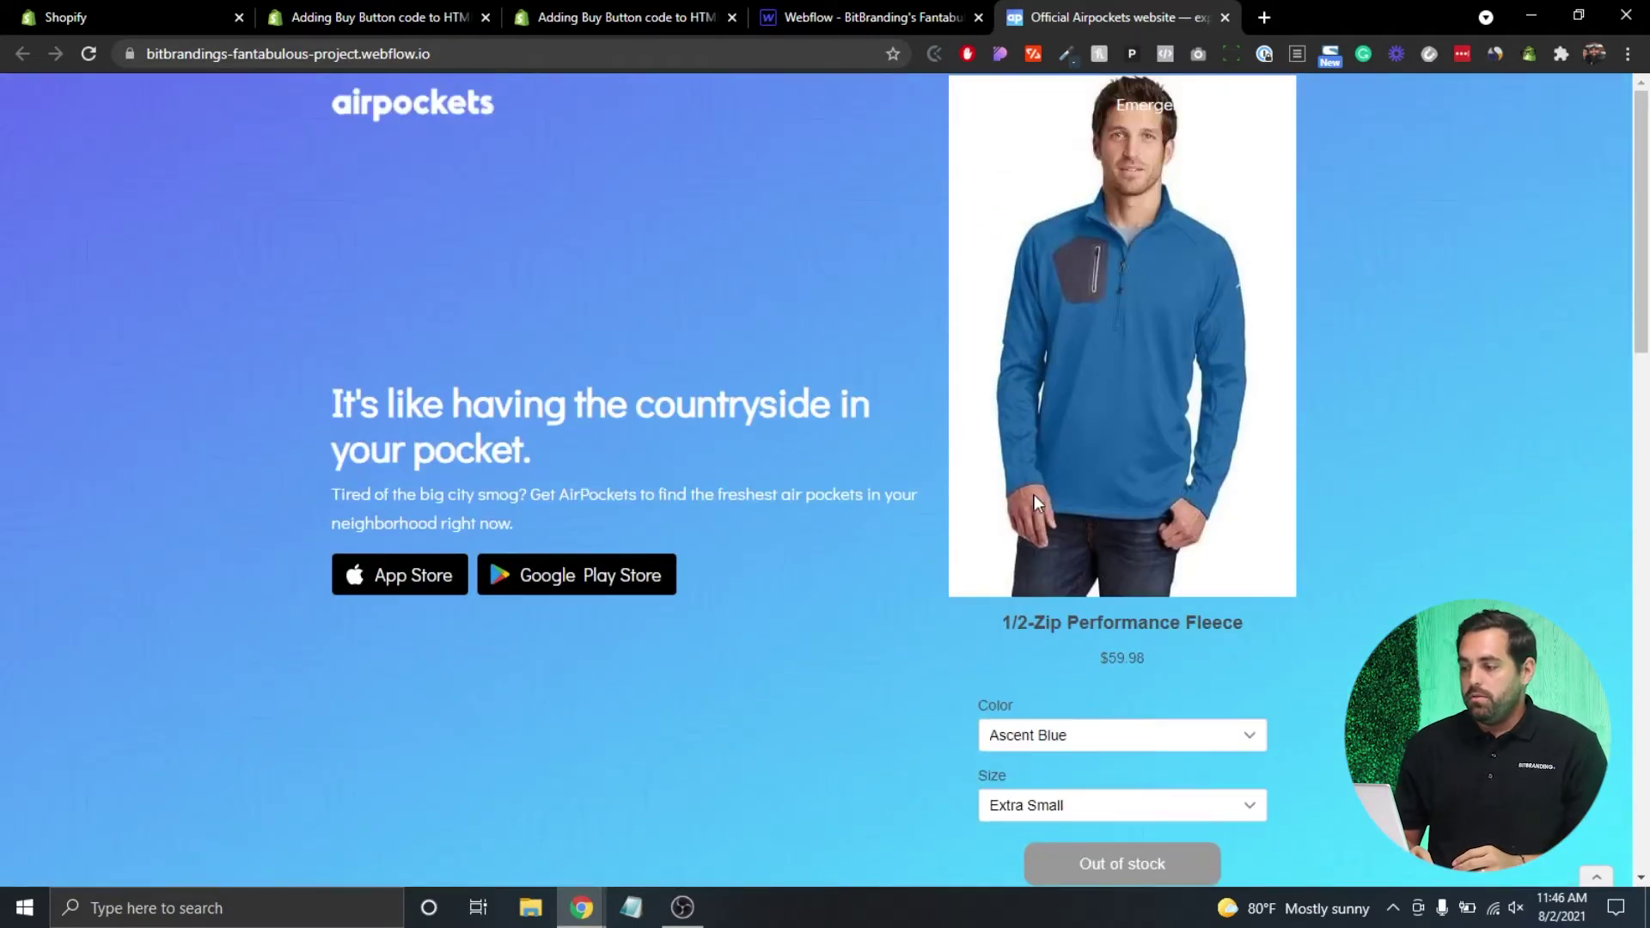
scroll(1040, 500, "down", 3)
left_click(1170, 465)
left_click(1170, 465)
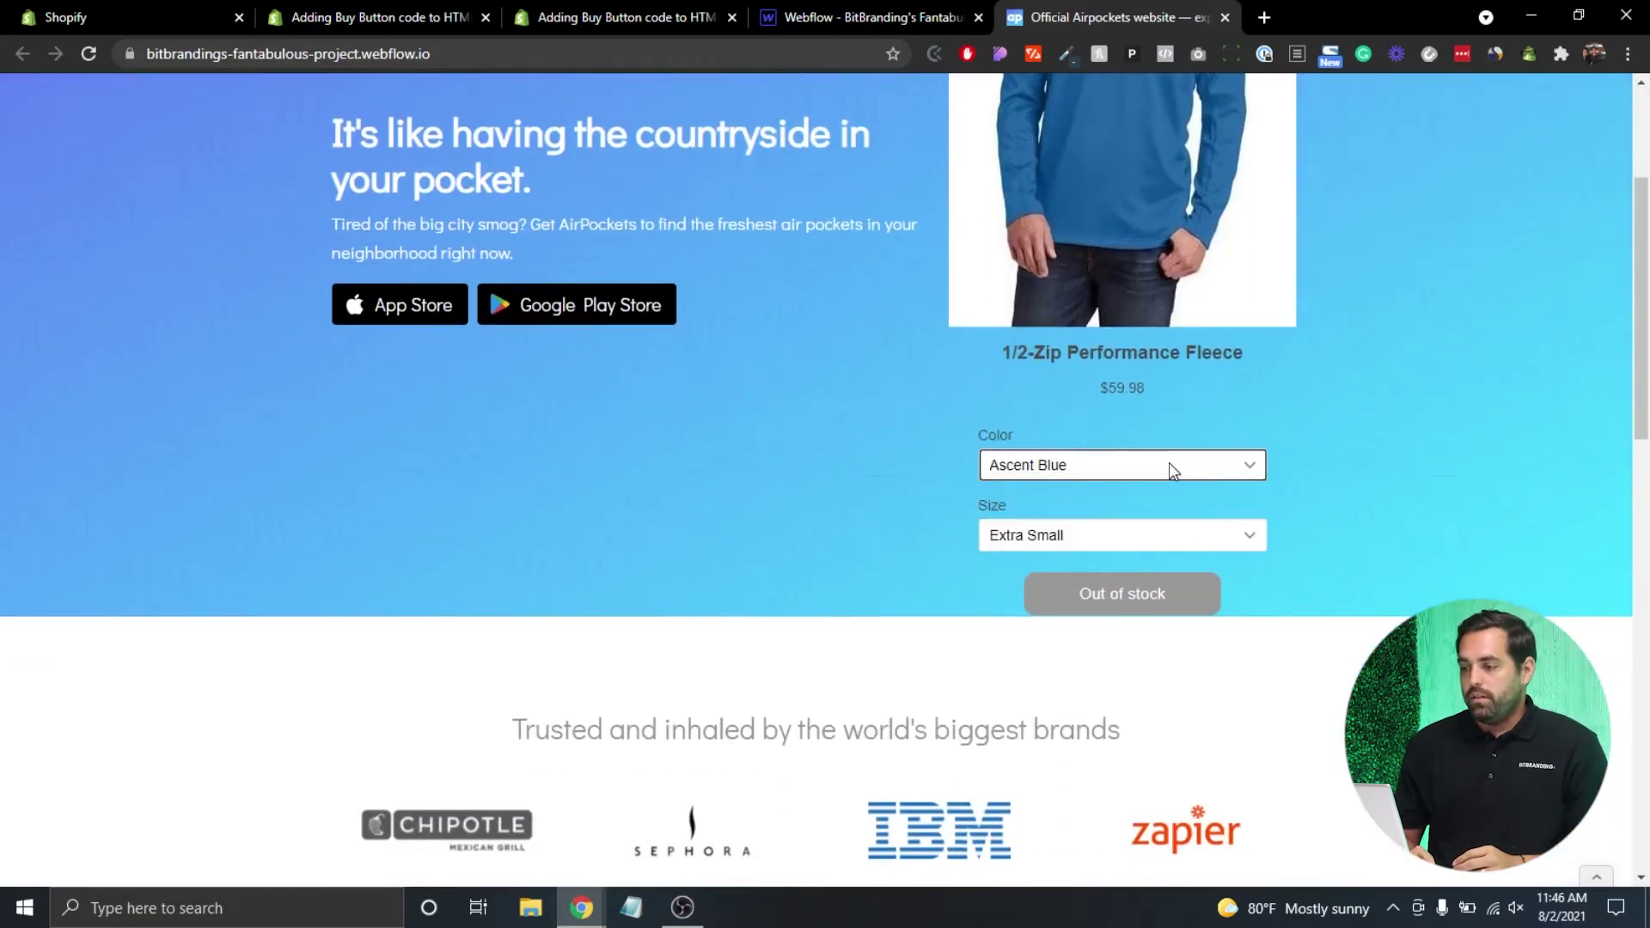
left_click(1205, 539)
left_click(1205, 540)
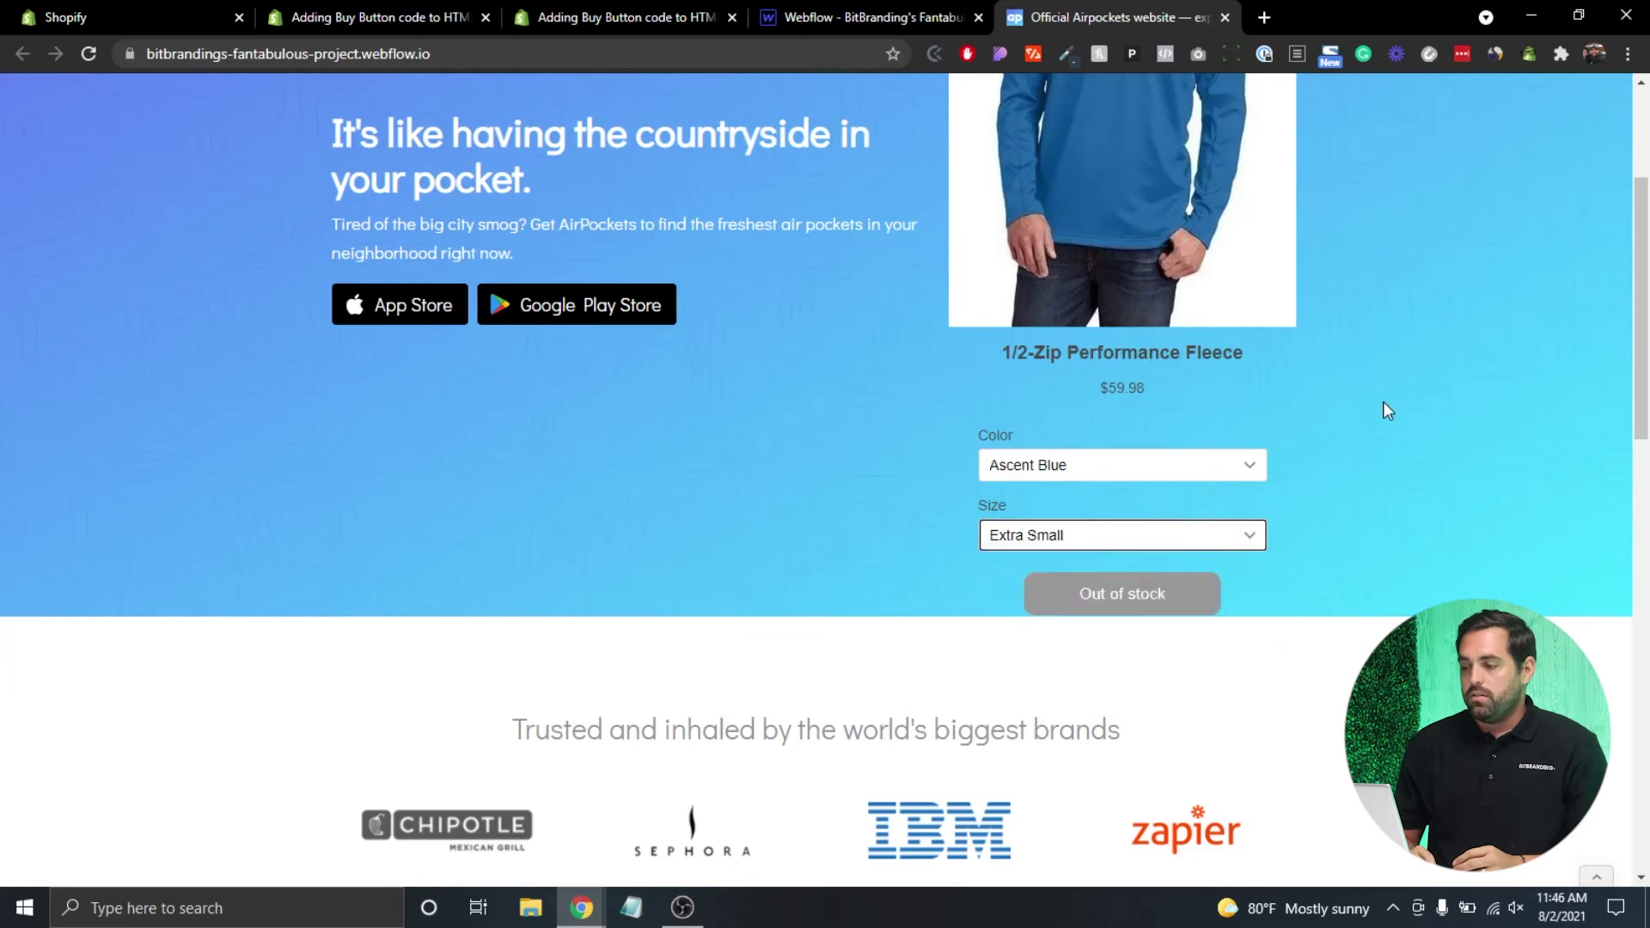
scroll(1388, 402, "up", 3)
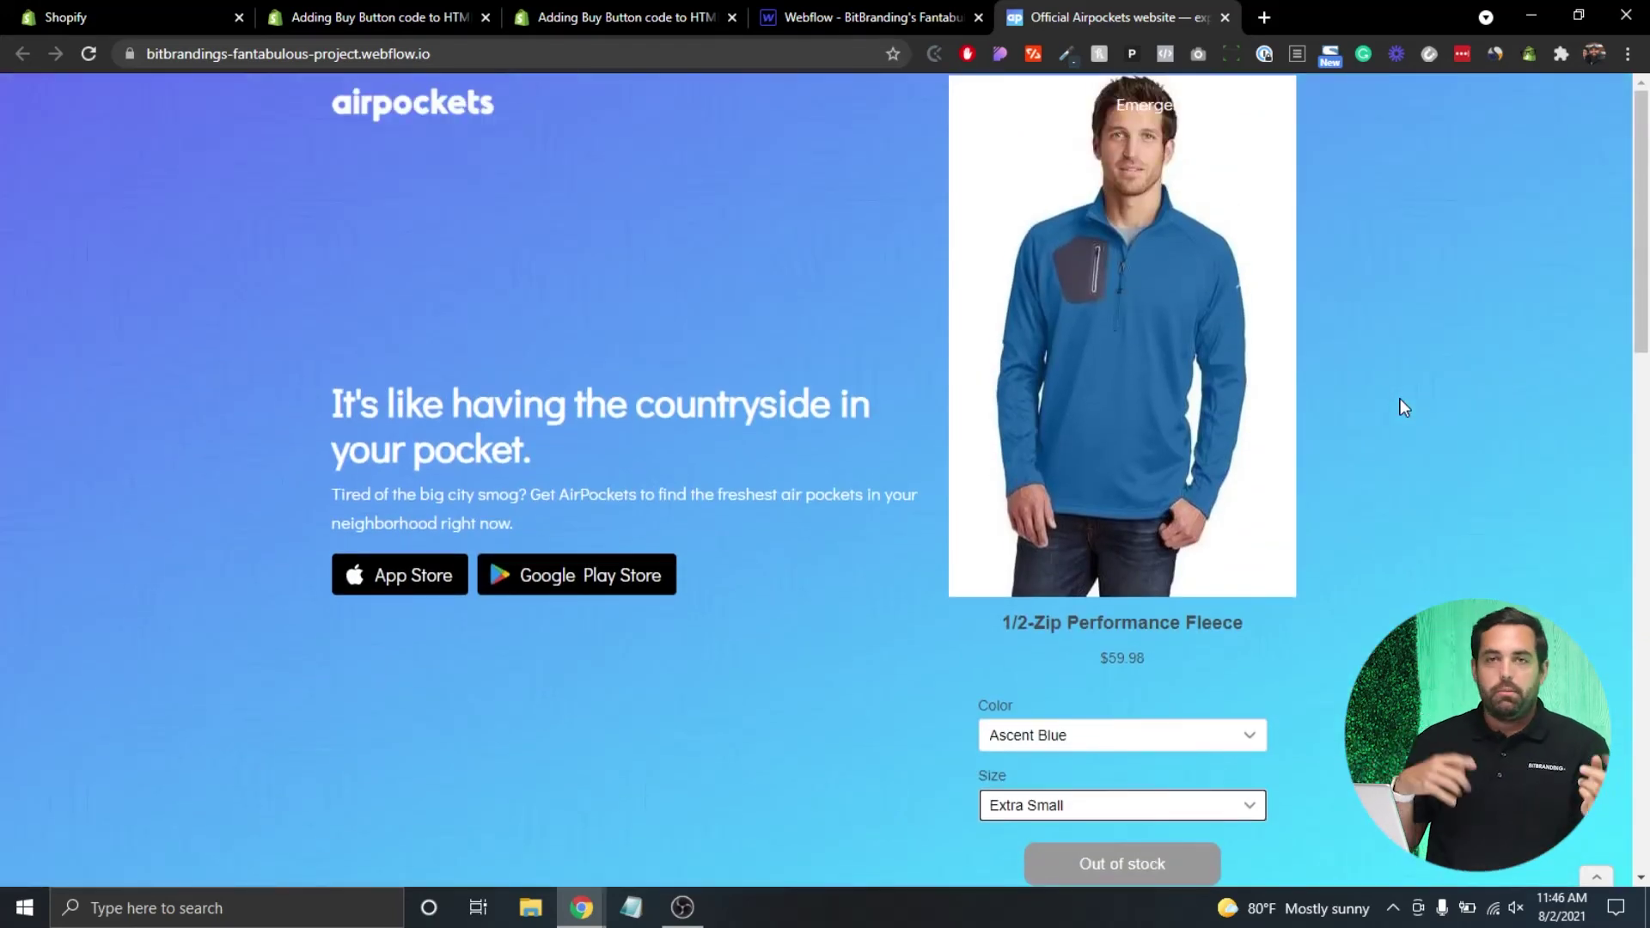